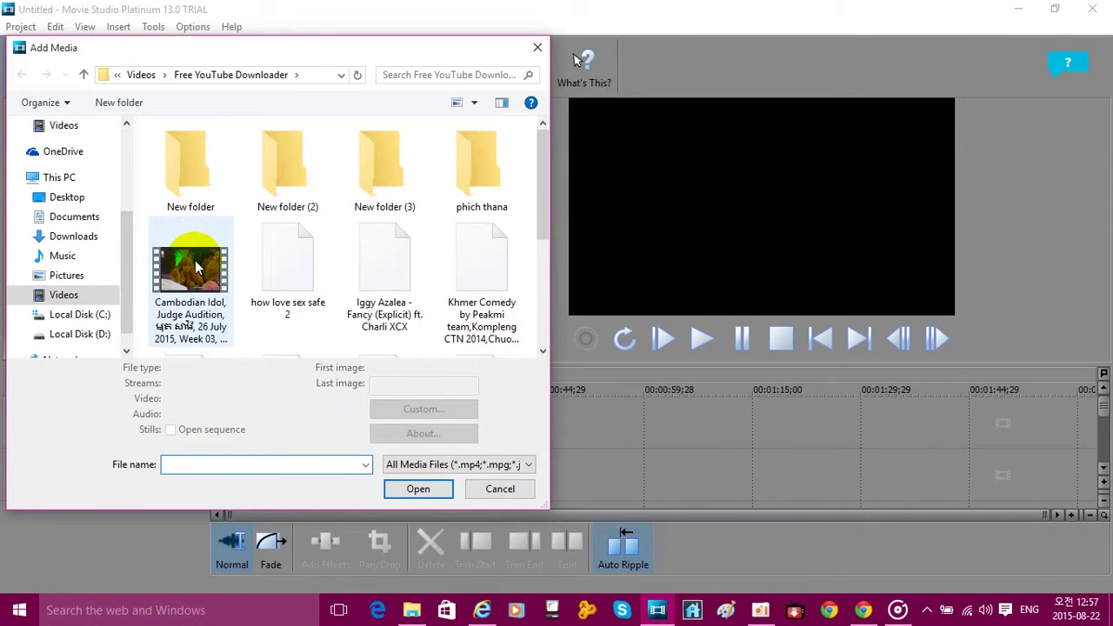
Import the Cambodian Idol judge audition video into the project media and add it as a CD track
left_click(195, 260)
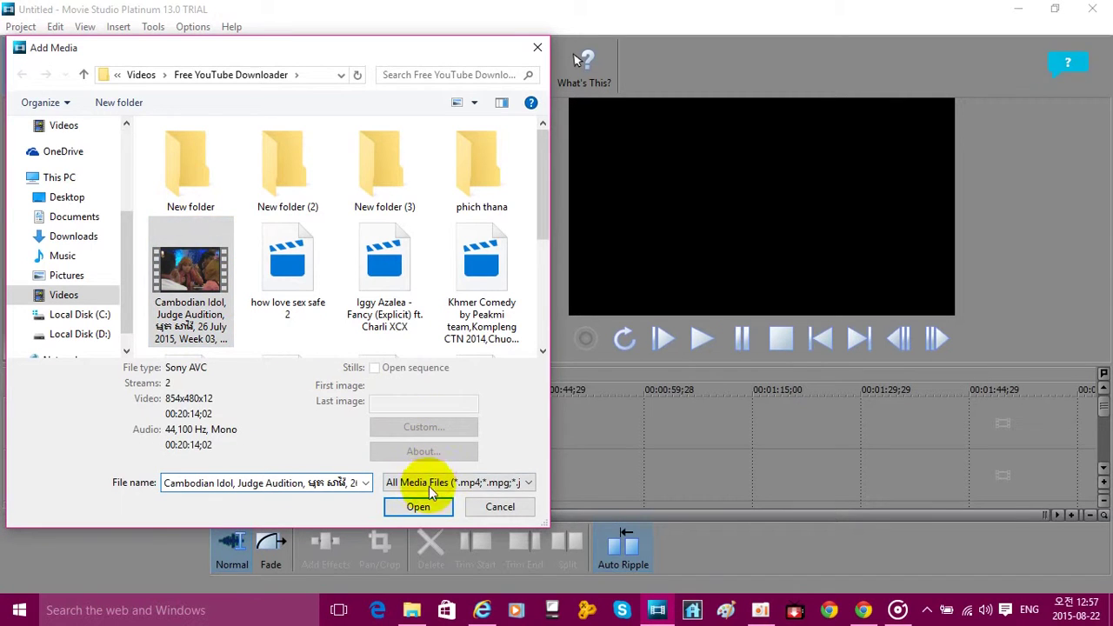
left_click(419, 510)
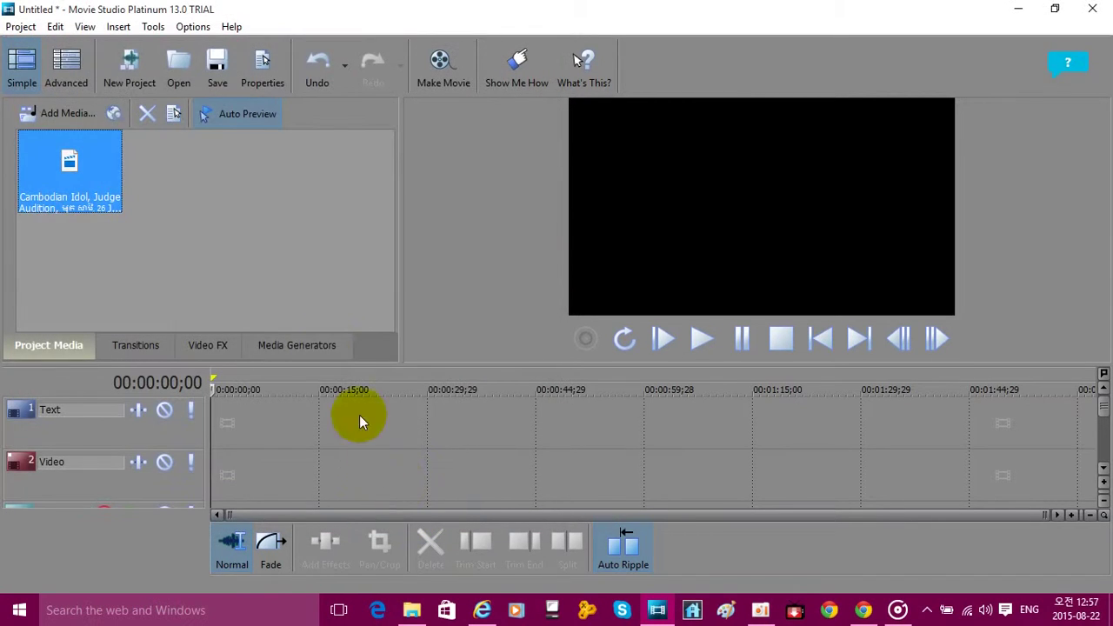
right_click(63, 153)
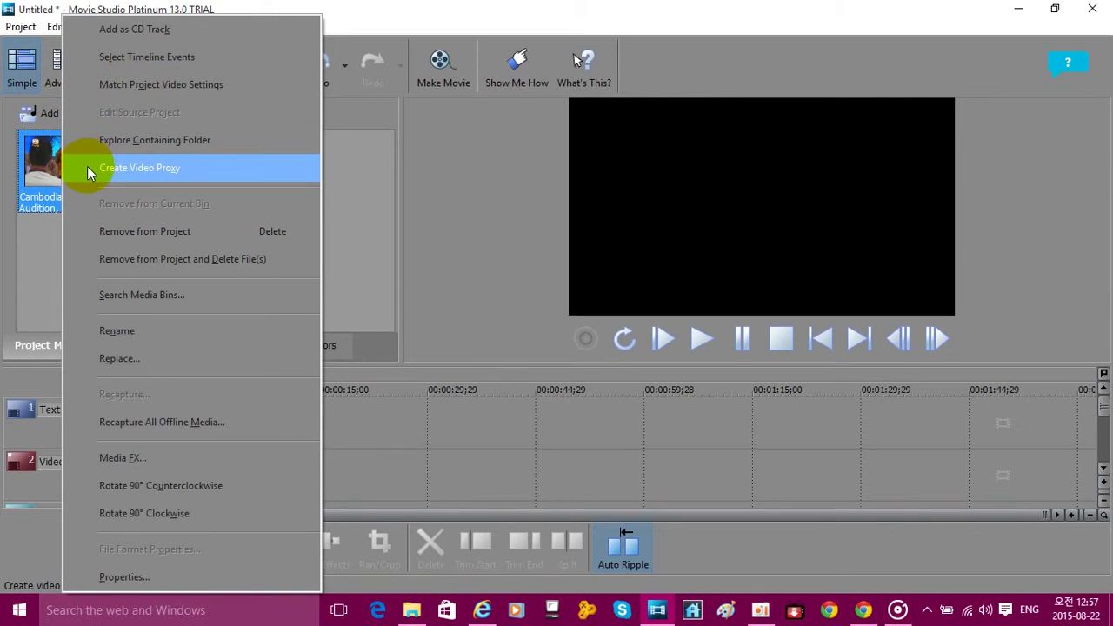
left_click(135, 31)
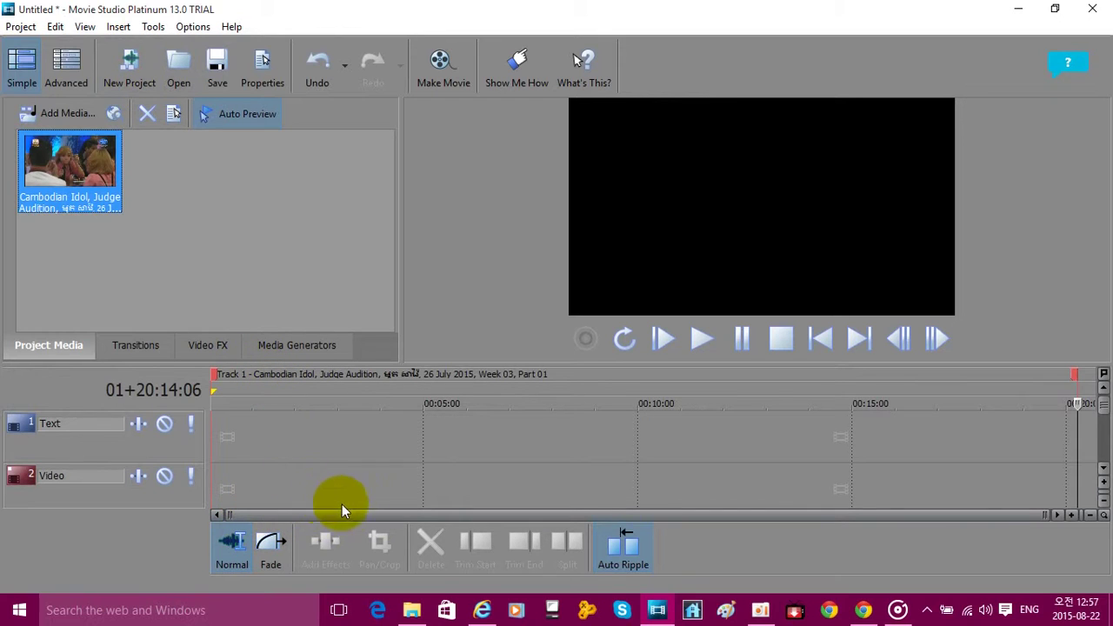
Place the Cambodian Idol clip from the project media at the start of the Video track
scroll(453, 447, "right", 2)
scroll(452, 447, "left", 2)
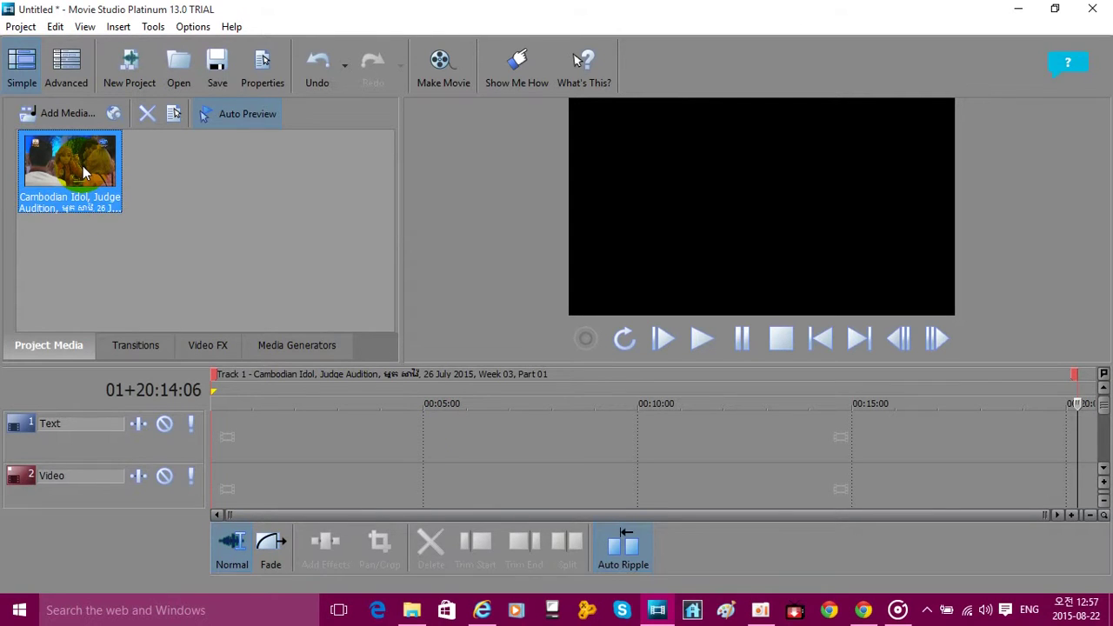
left_click_drag(83, 166, 231, 469)
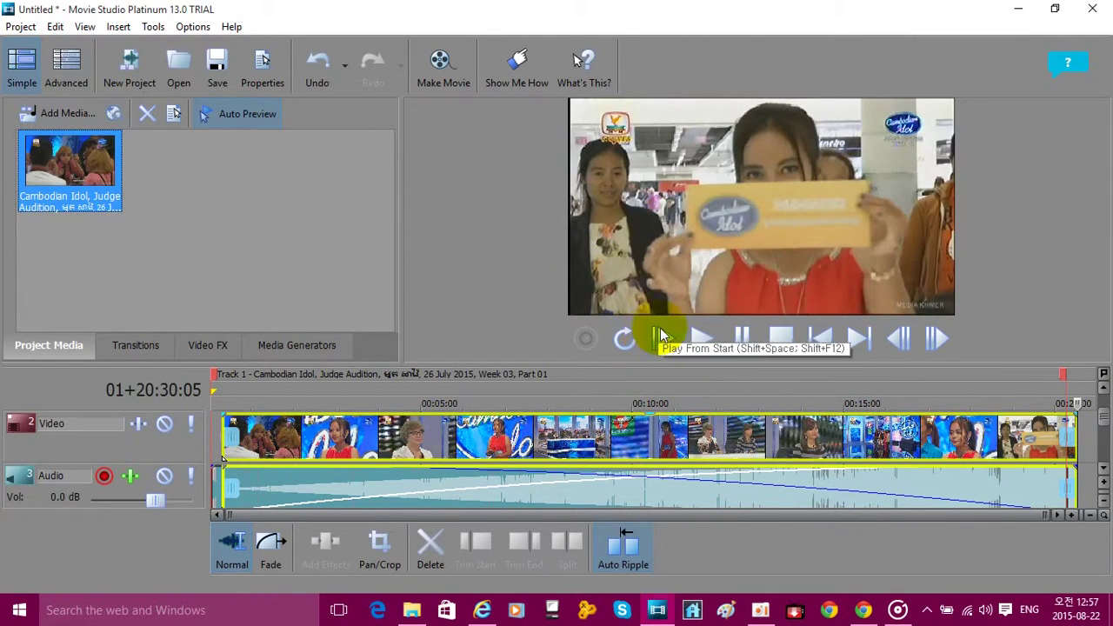
Play and stop the timeline from the current cursor position to check the end of the clip
left_click(705, 342)
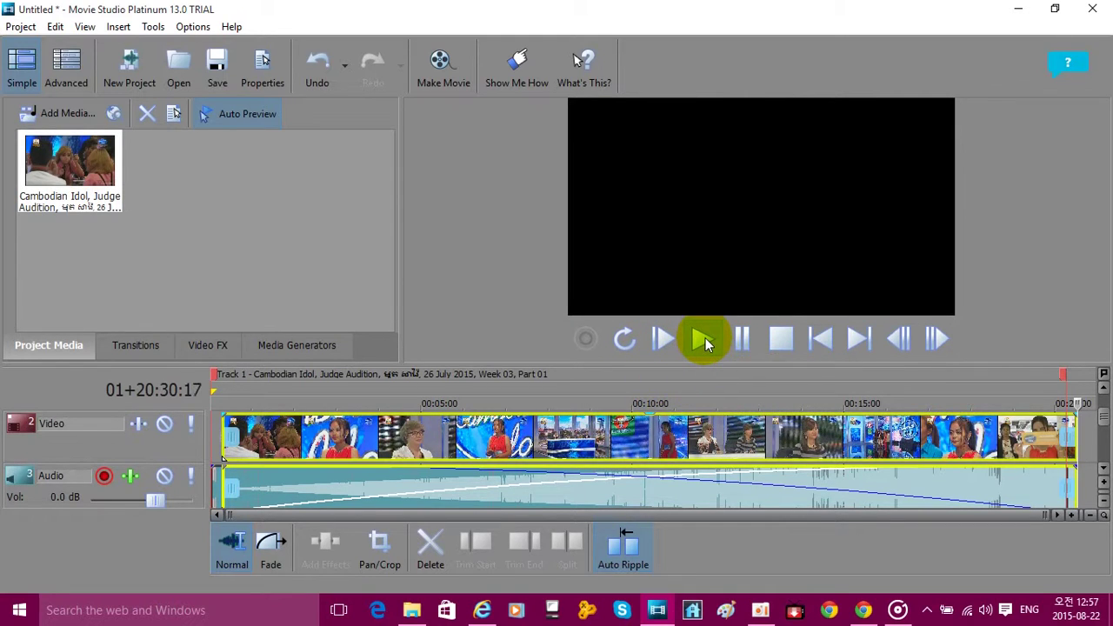
key("space")
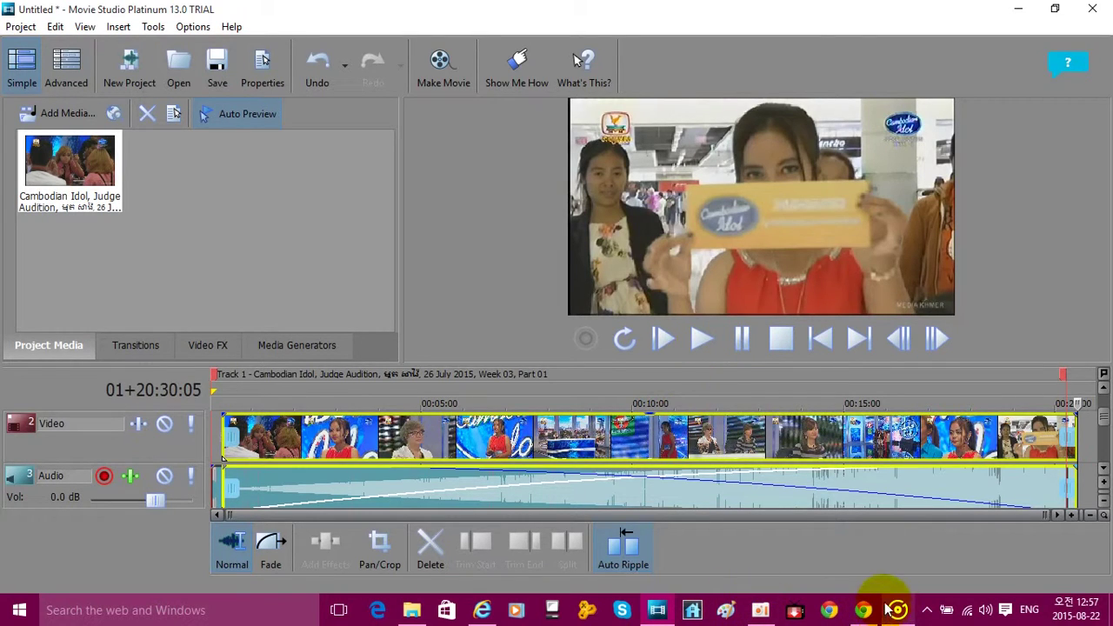
left_click(744, 345)
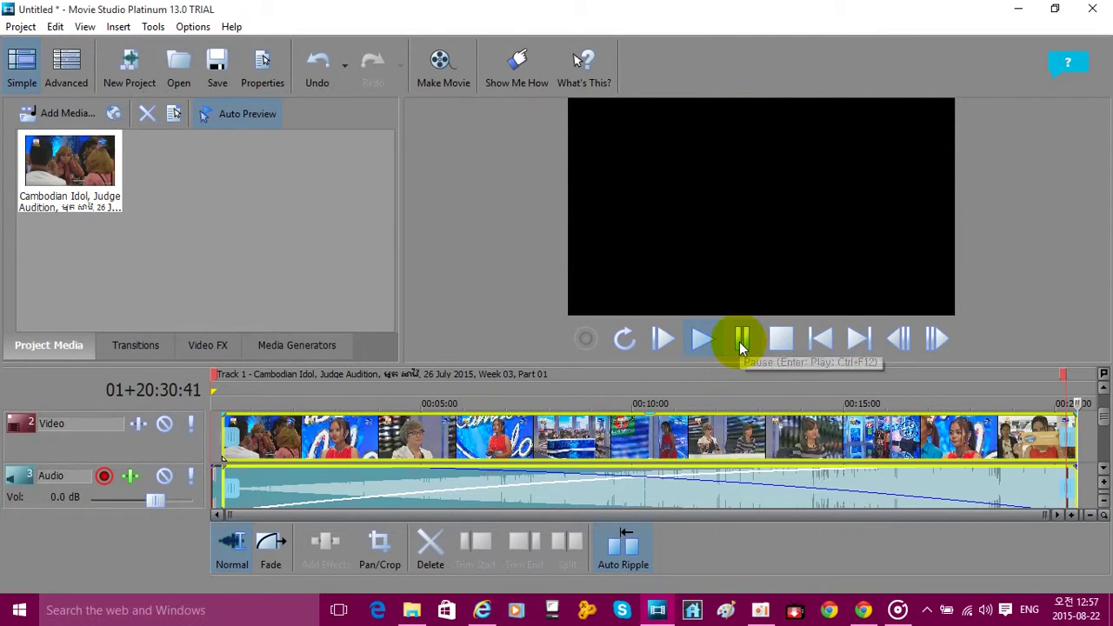
left_click(725, 346)
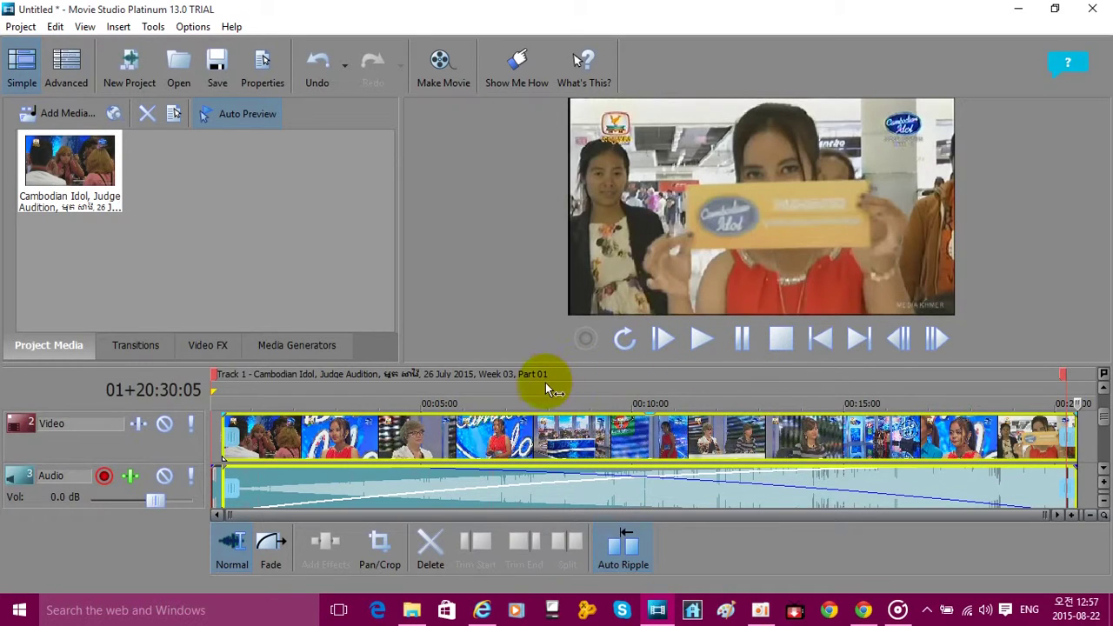
Switch to Groove Music, pause the playing song, and return to the Movie Studio project
left_click(888, 617)
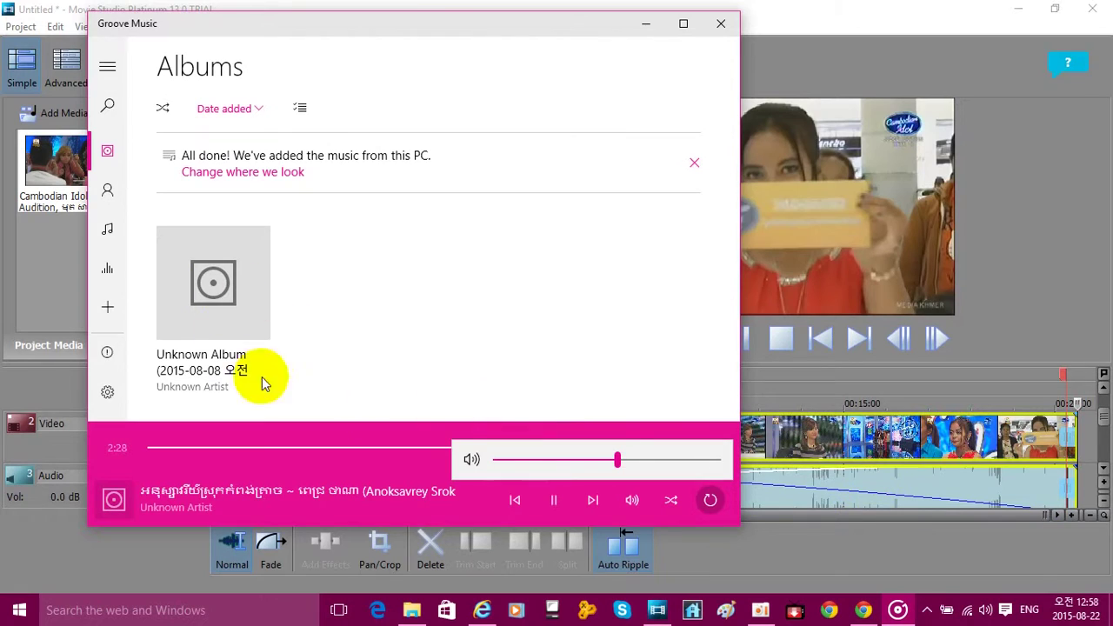
left_click(557, 503)
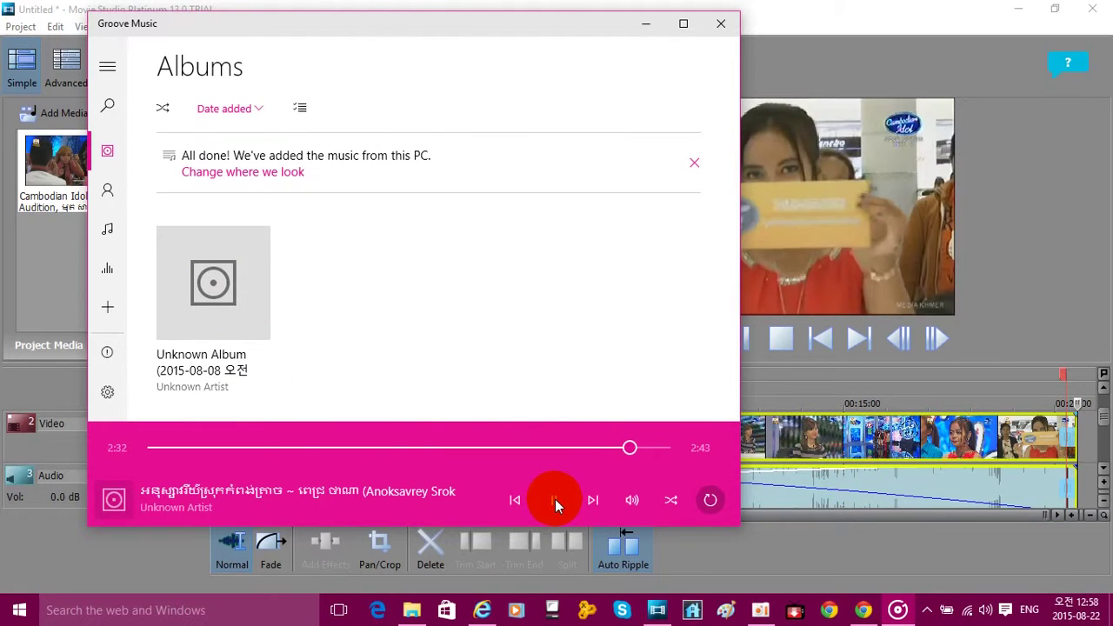
left_click(1026, 265)
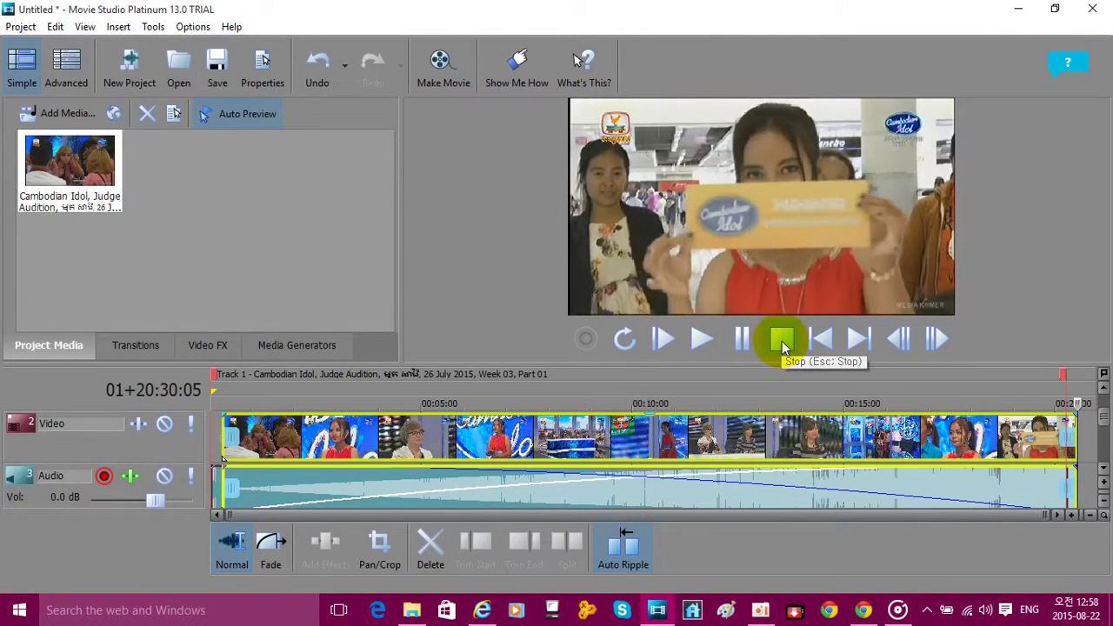
Preview from the cursor position and then play the project from its start
left_click(695, 340)
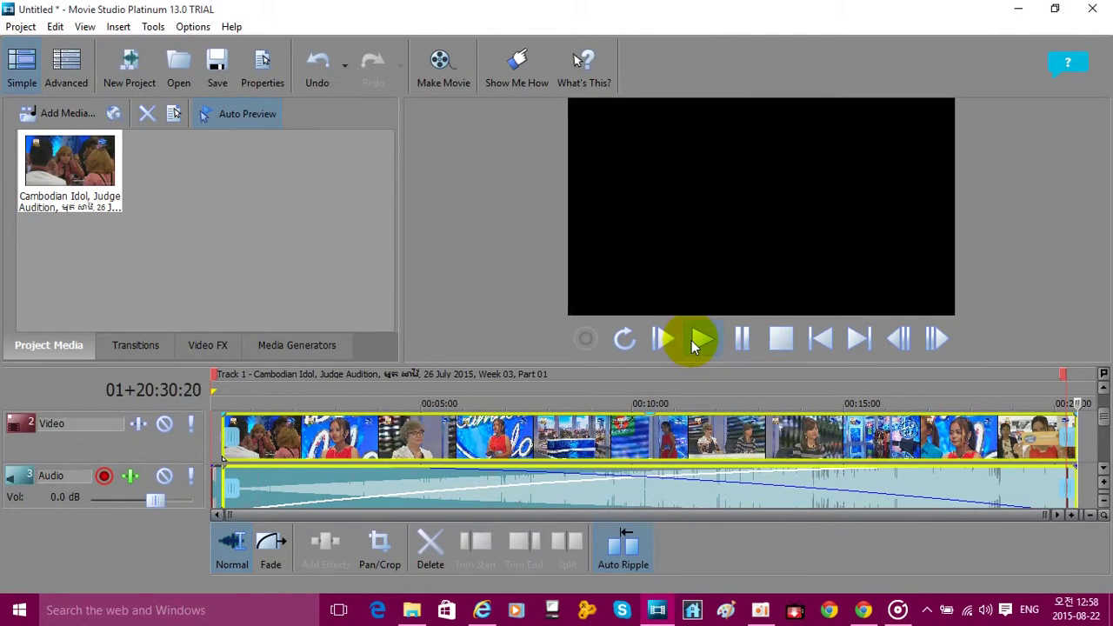
key("space")
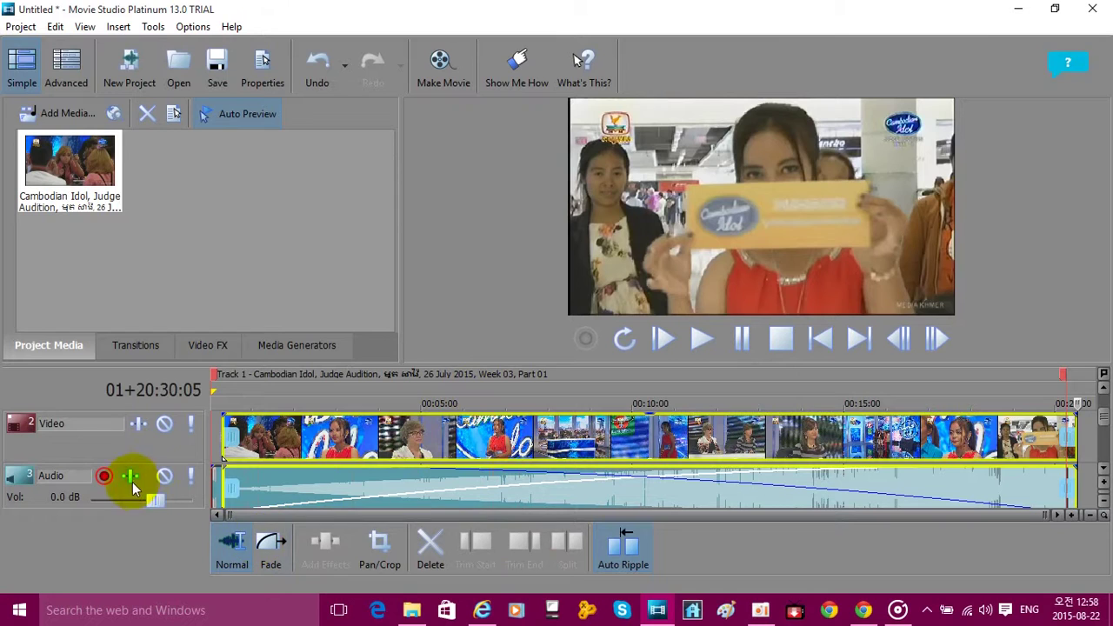
left_click(664, 341)
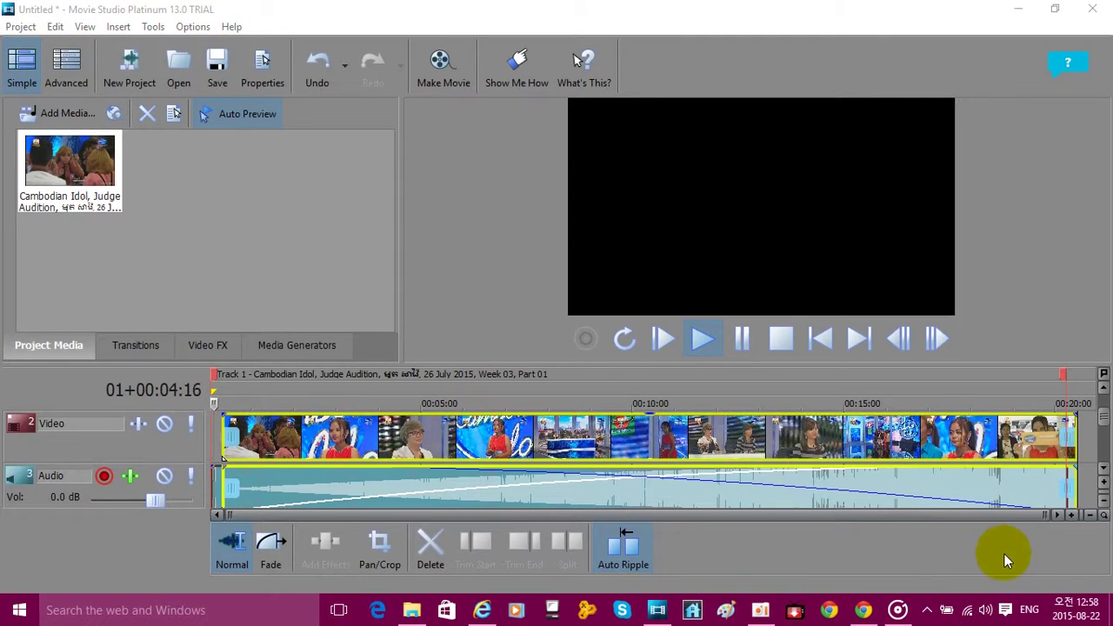
Lower the system speaker volume to 38 while the project plays
left_click(983, 603)
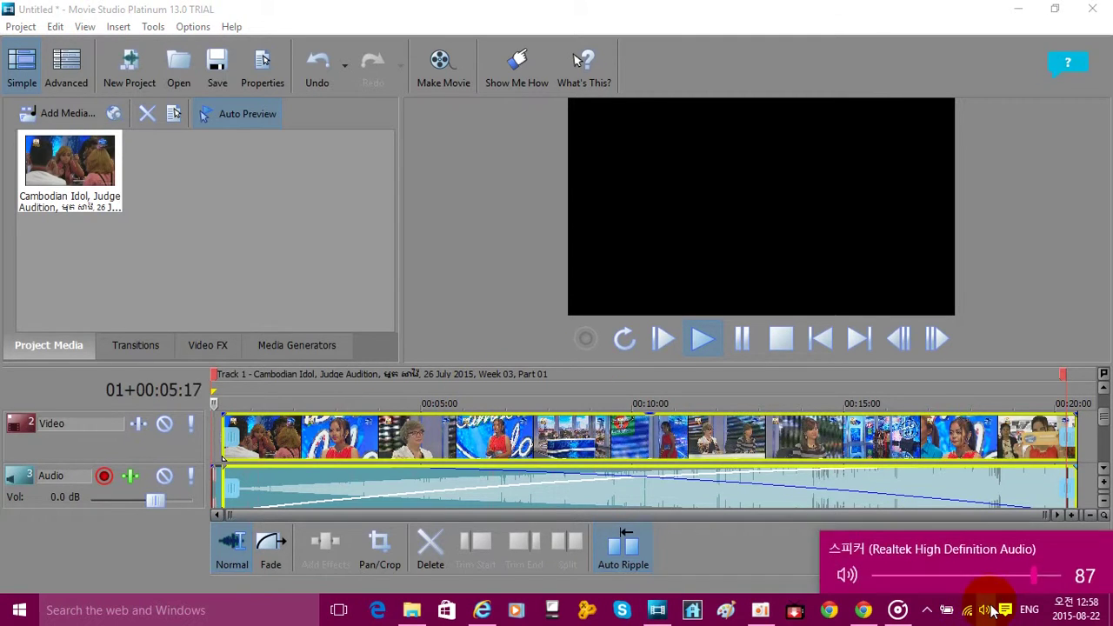
left_click(947, 571)
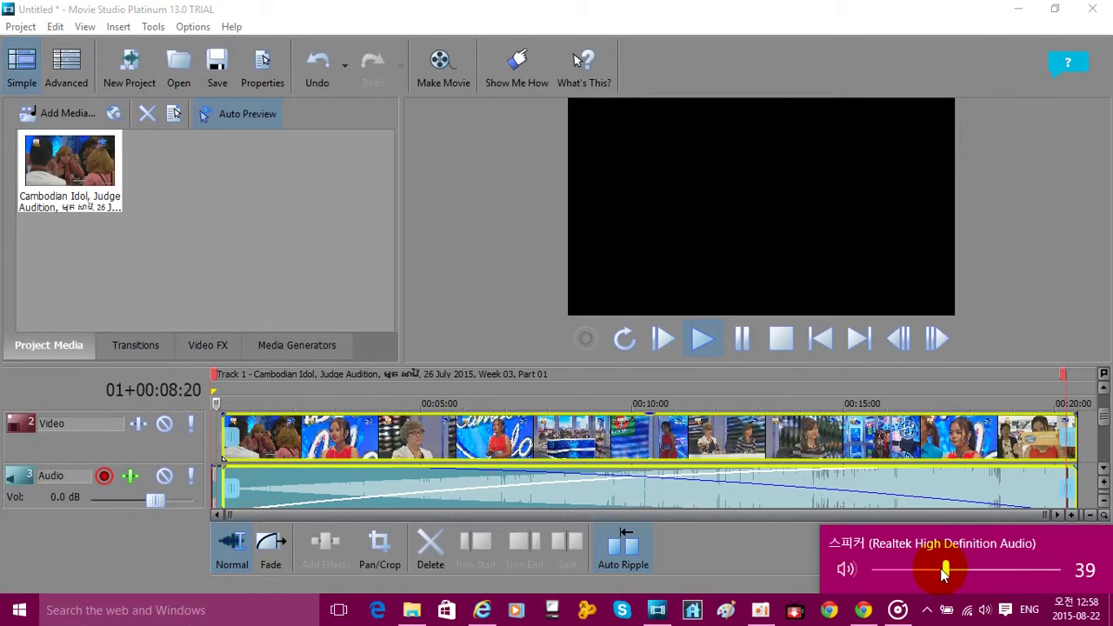
left_click(938, 570)
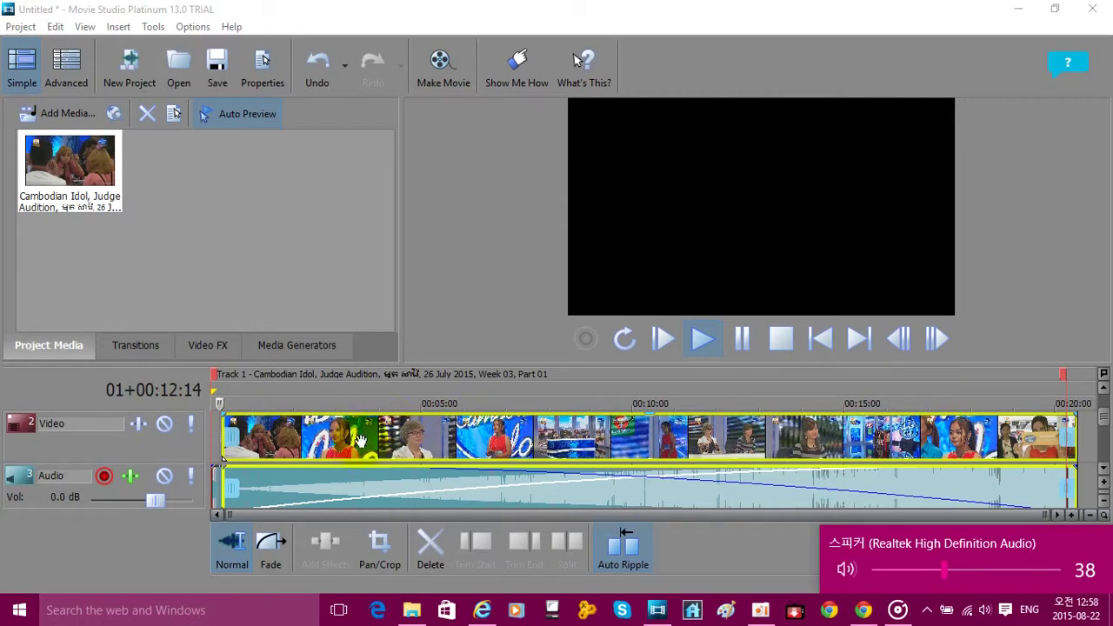
left_click(294, 448)
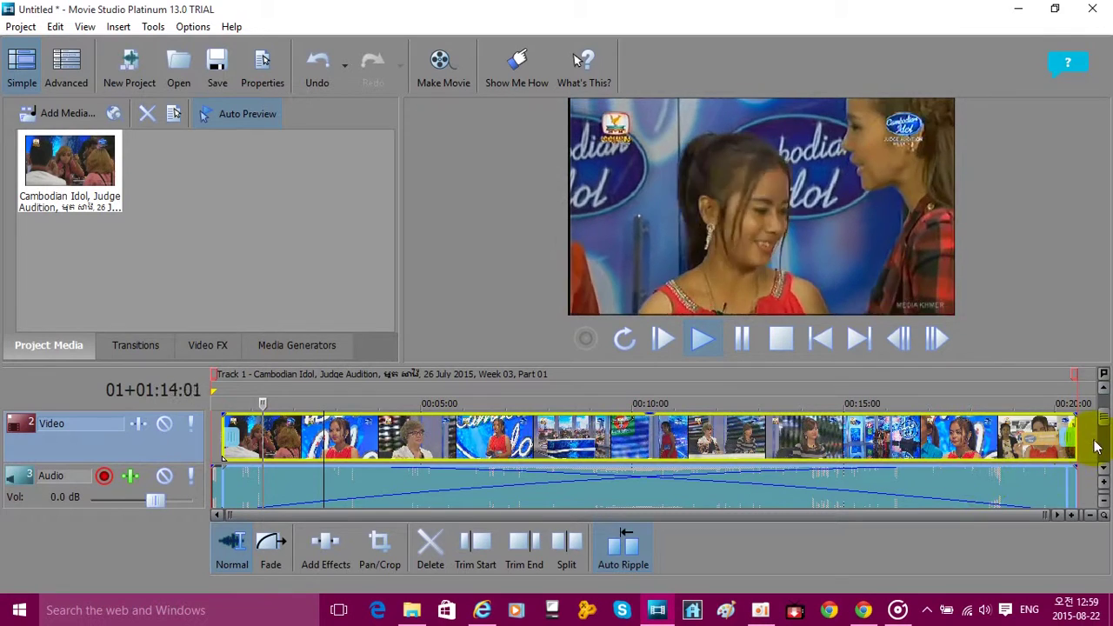
Open the media import dialog and look through the Videos and Pictures folders for media to add
mouse_move(1102, 418)
left_mouse_down()
mouse_move(1103, 441)
mouse_move(1101, 426)
left_mouse_up()
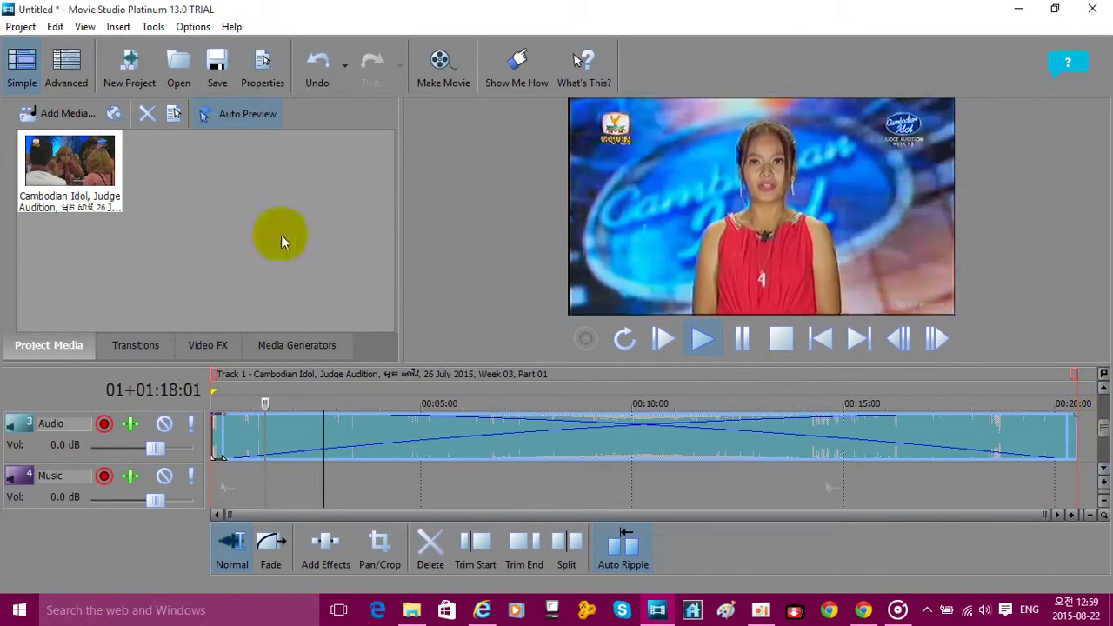
left_click(67, 110)
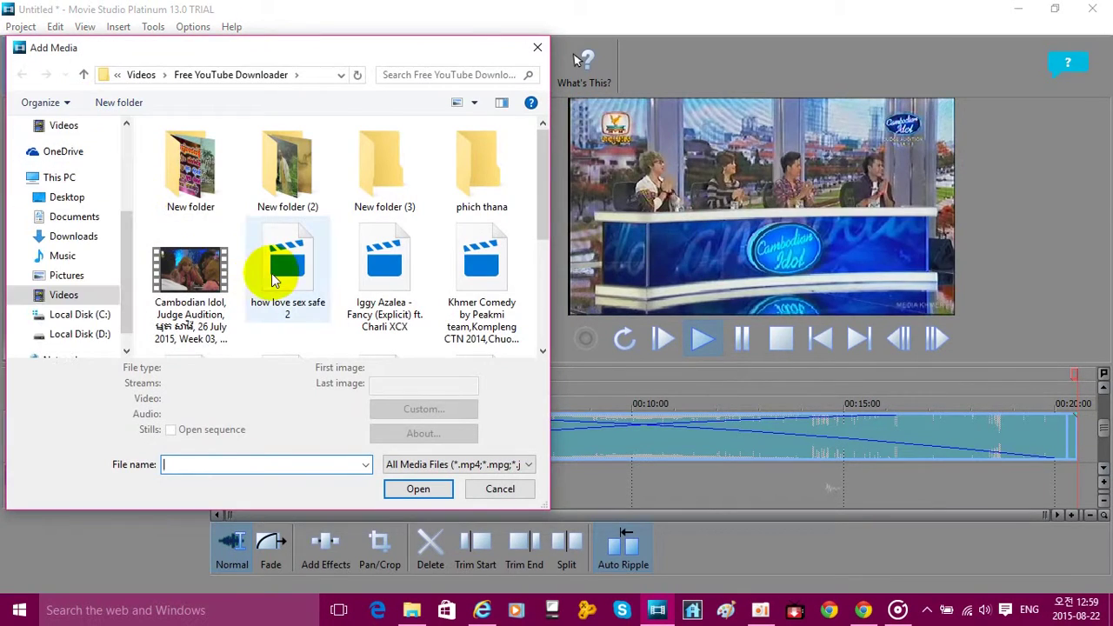
scroll(350, 252, "down", 1)
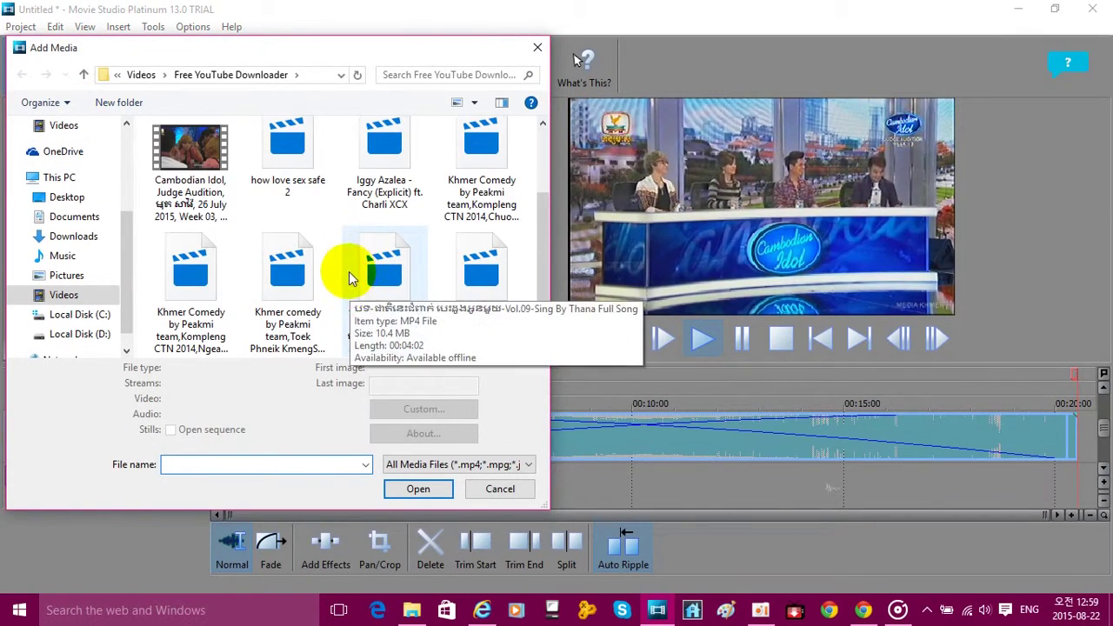
scroll(348, 269, "up", 1)
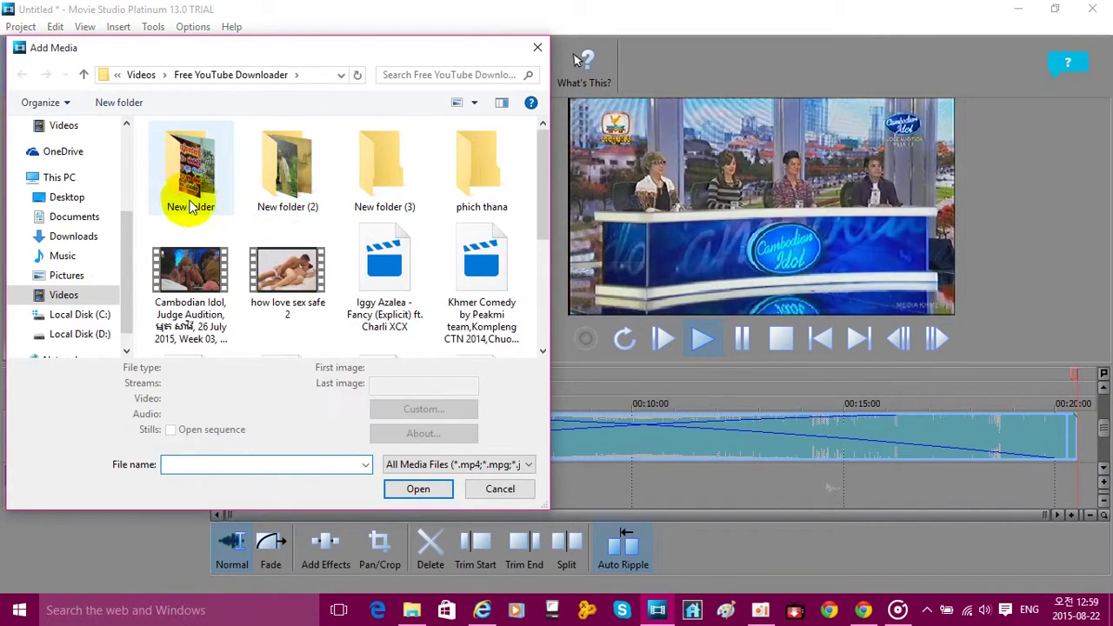
scroll(270, 192, "down", 2)
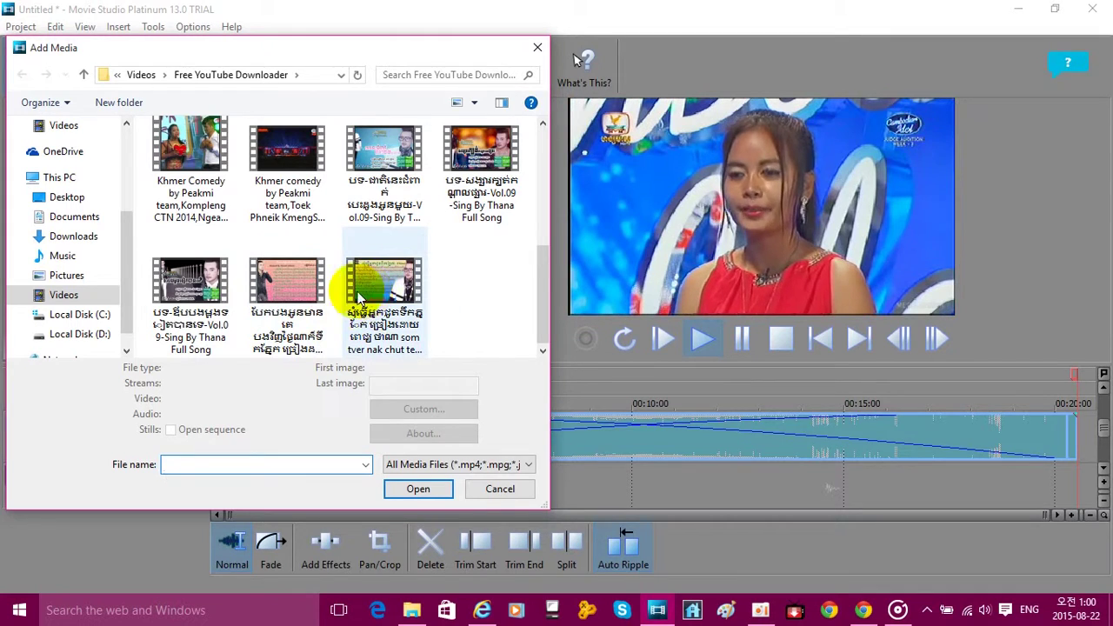
left_click(66, 275)
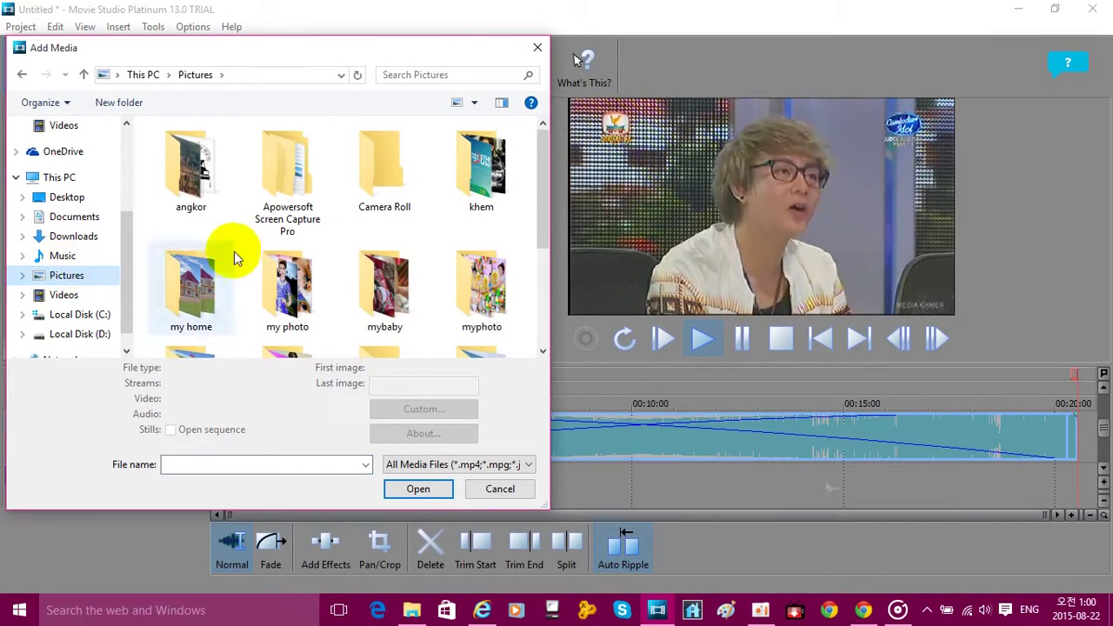
scroll(299, 288, "down", 2)
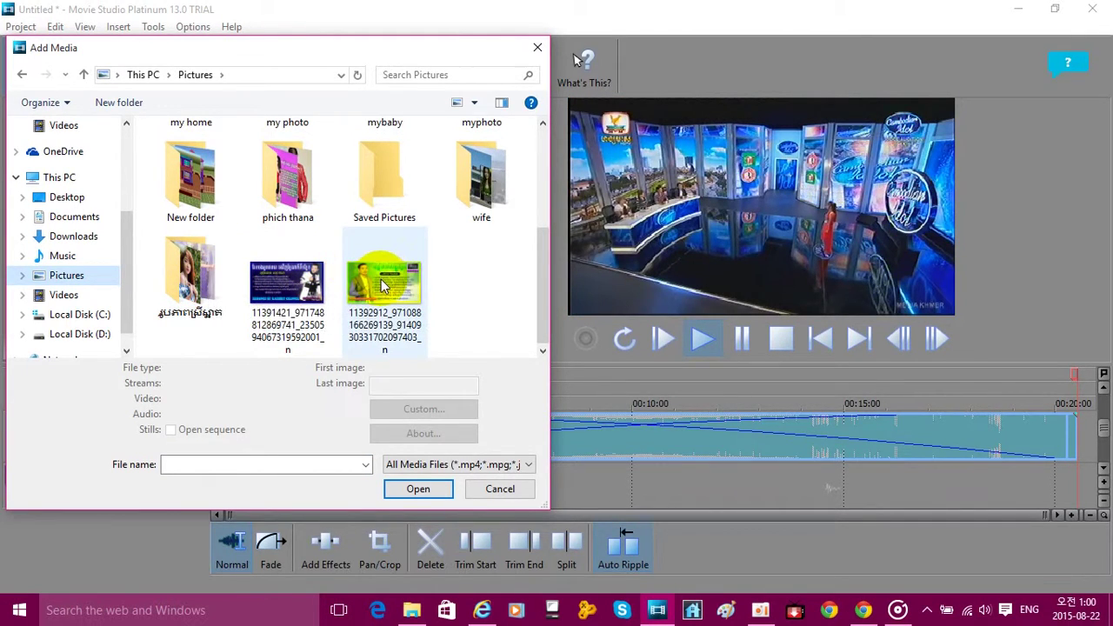
scroll(381, 280, "up", 2)
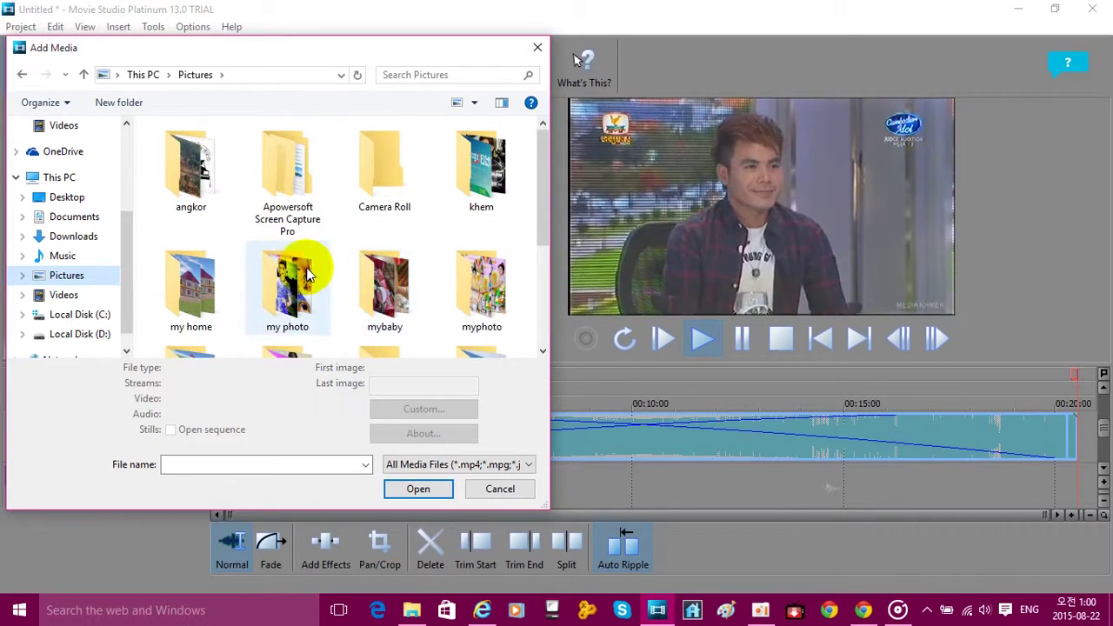
scroll(300, 269, "down", 2)
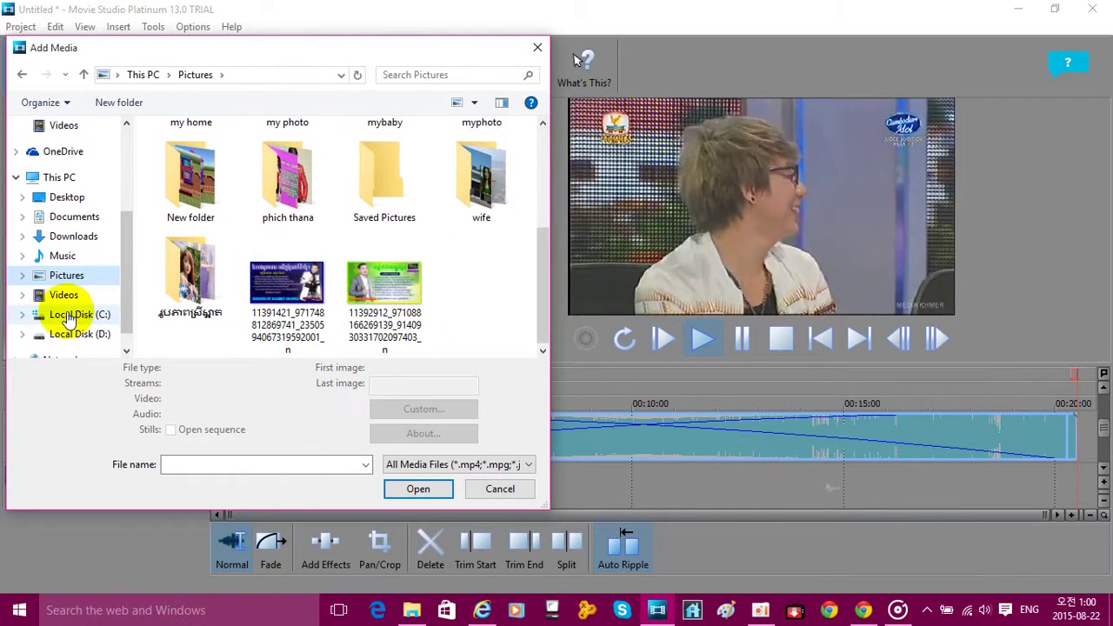
Import the Anoksavrey Srok song from the Music library's Free YouTube Downloader folder into the project media
left_click(69, 256)
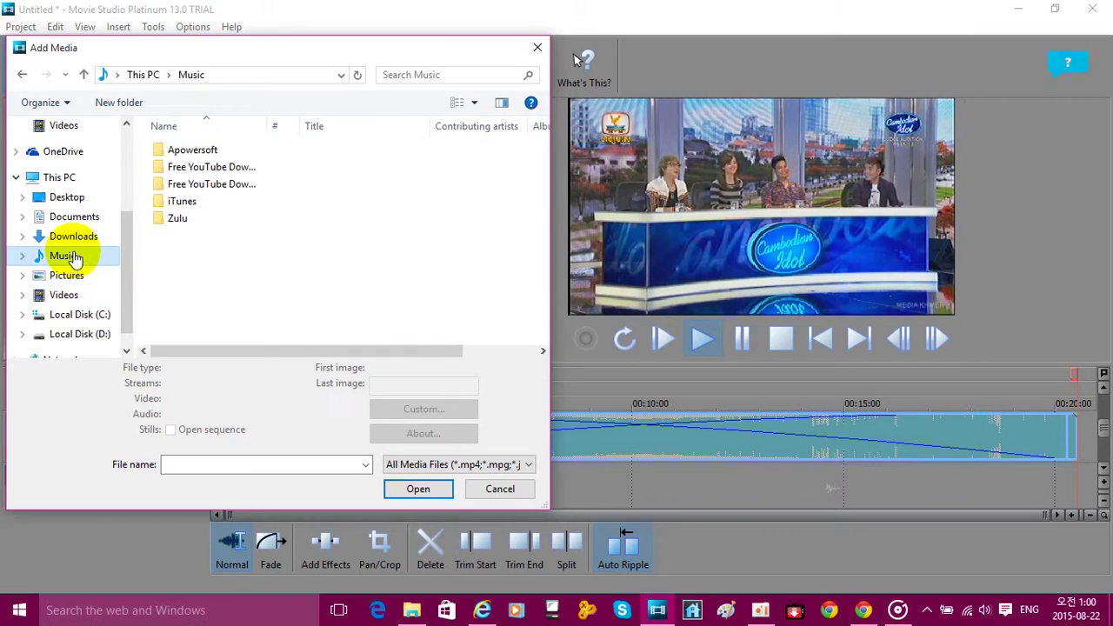
double_click(248, 168)
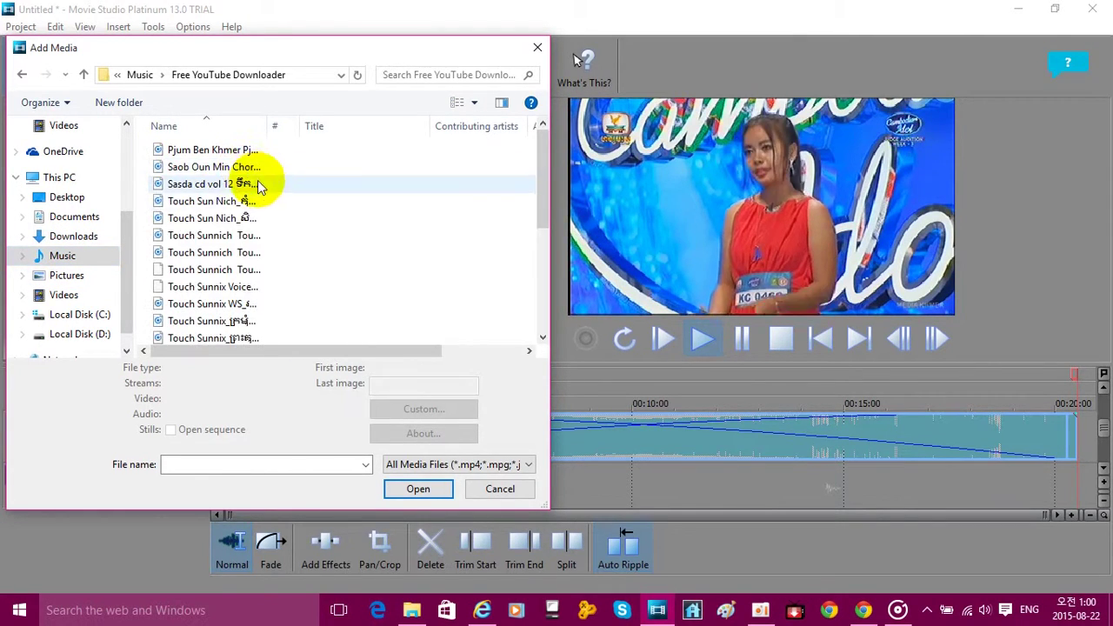
scroll(267, 276, "down", 4)
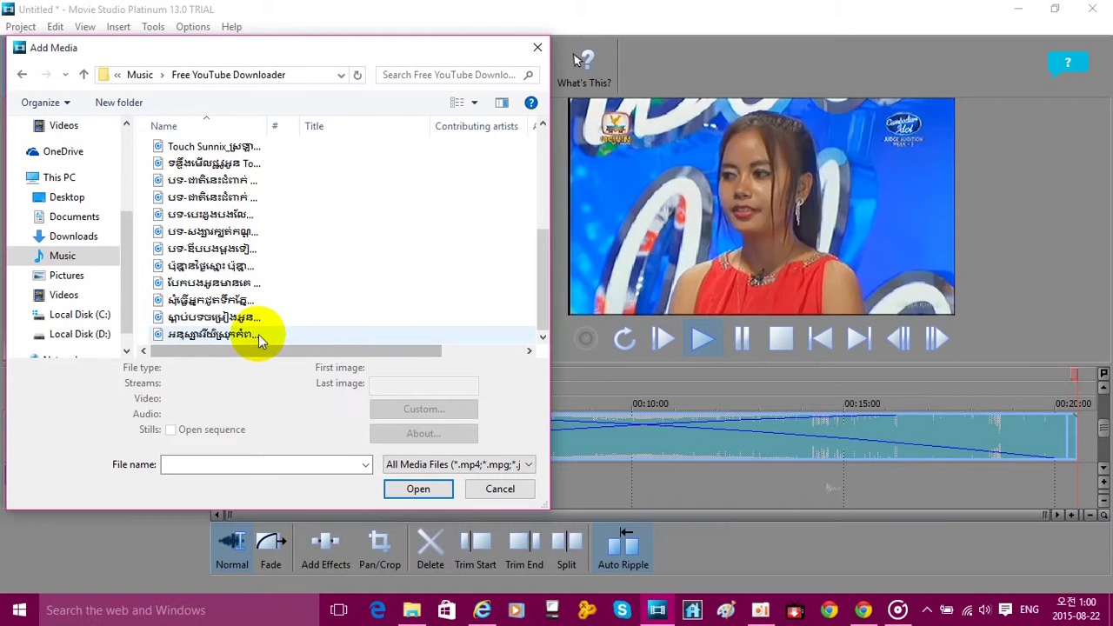
left_click(258, 335)
left_click(408, 508)
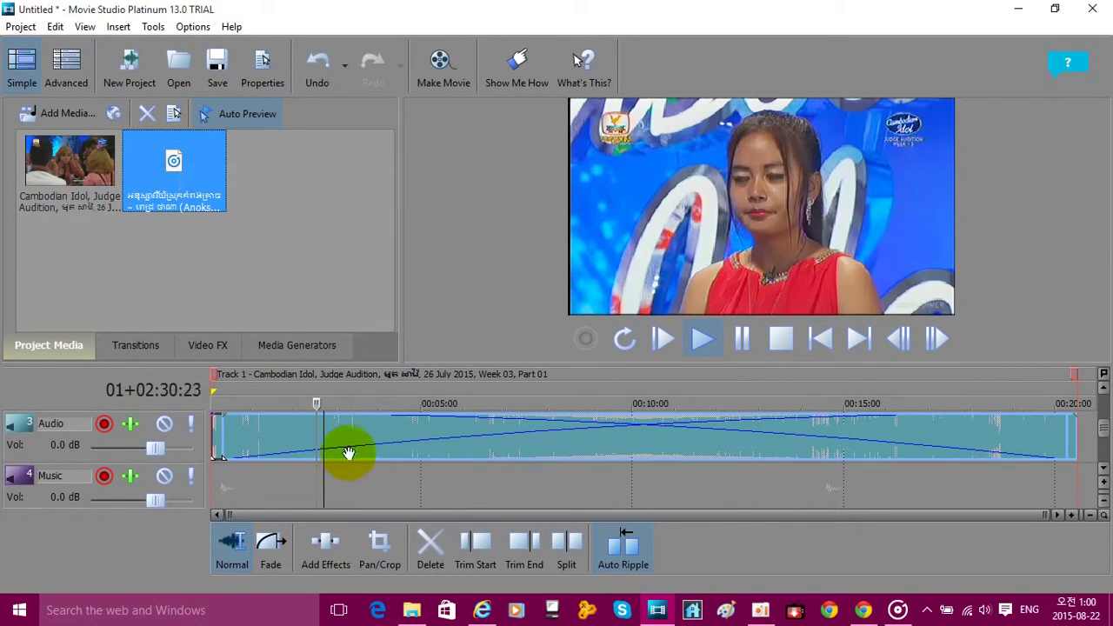
Place the imported Anoksavrey Srok song on the Music track, starting at the beginning of the timeline
scroll(387, 439, "up", 3)
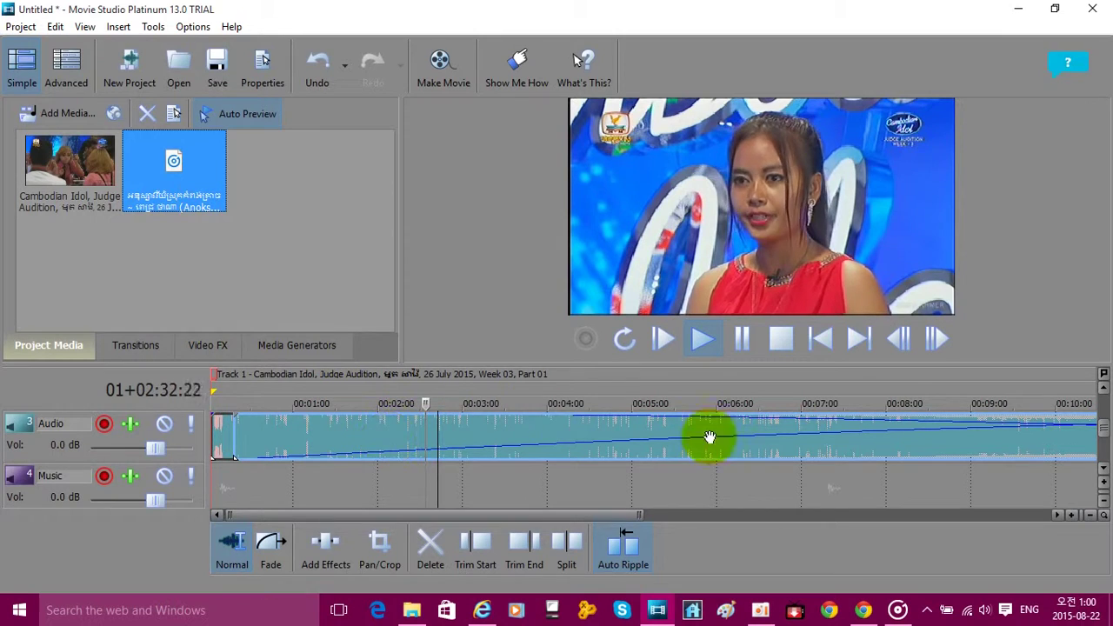
left_click_drag(1101, 438, 1106, 426)
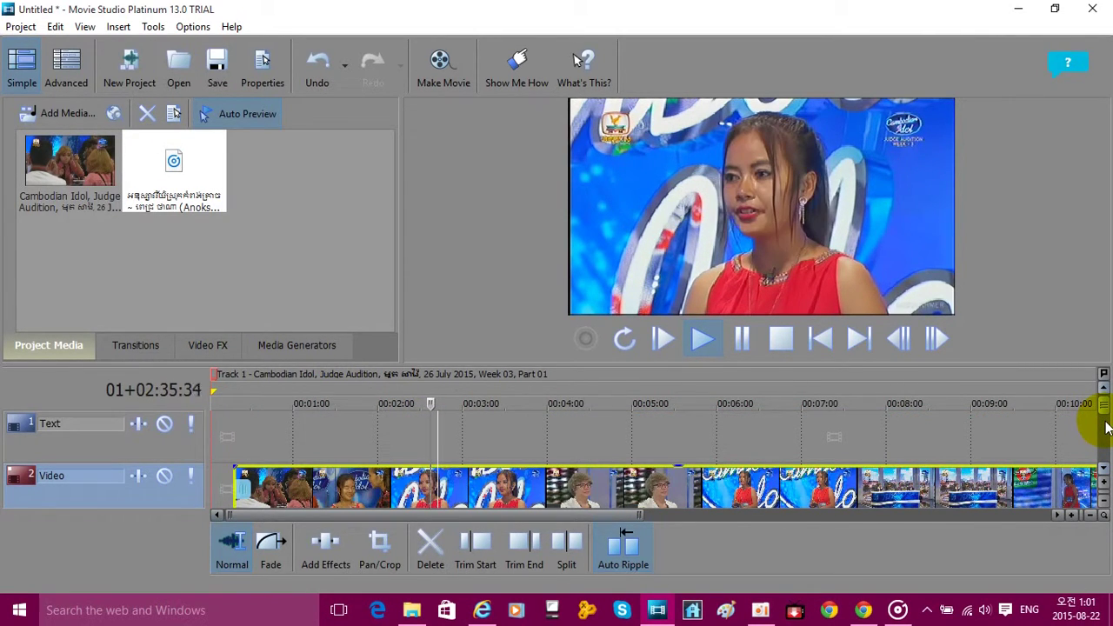
left_click_drag(1106, 426, 1106, 448)
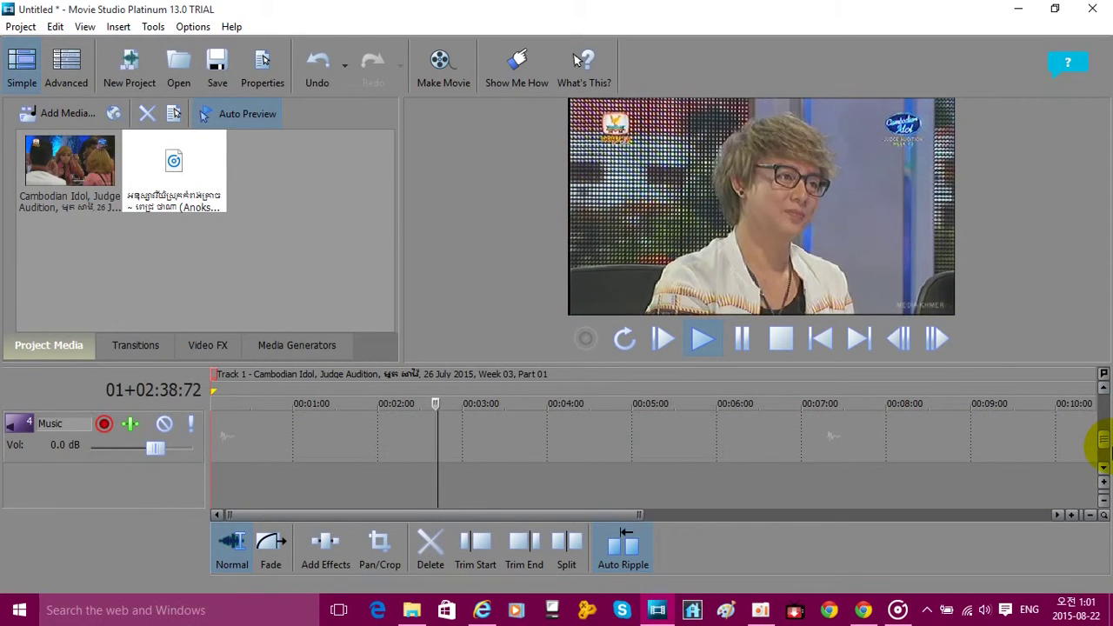
scroll(1104, 447, "up", 1)
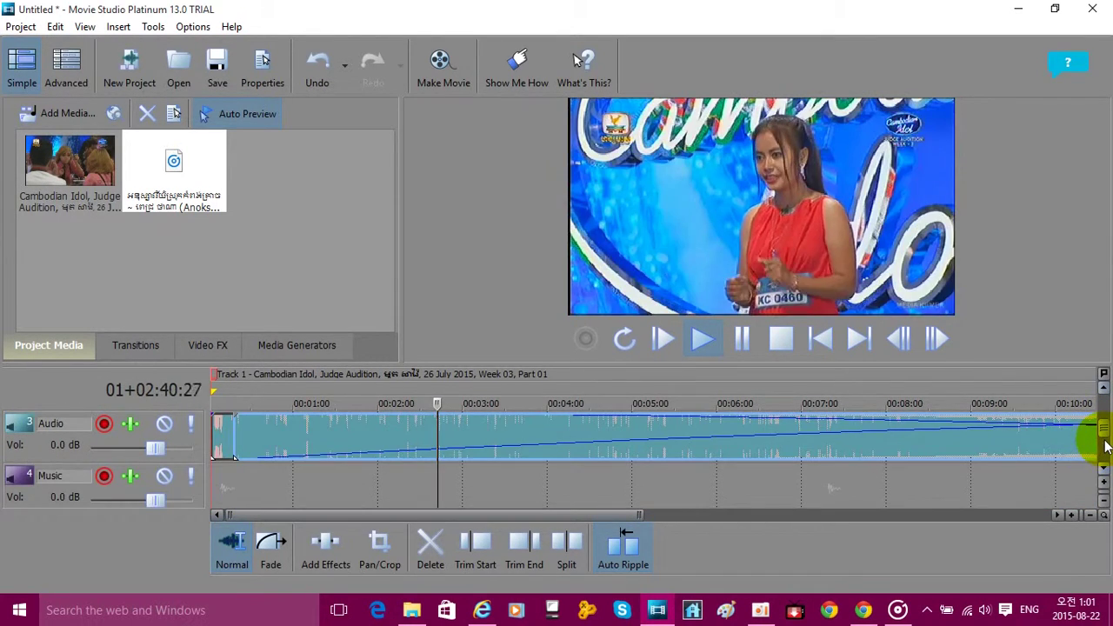
left_click_drag(140, 159, 281, 474)
left_click_drag(217, 496, 215, 485)
Select the song on the Music track and play the project from its start
left_click(240, 435)
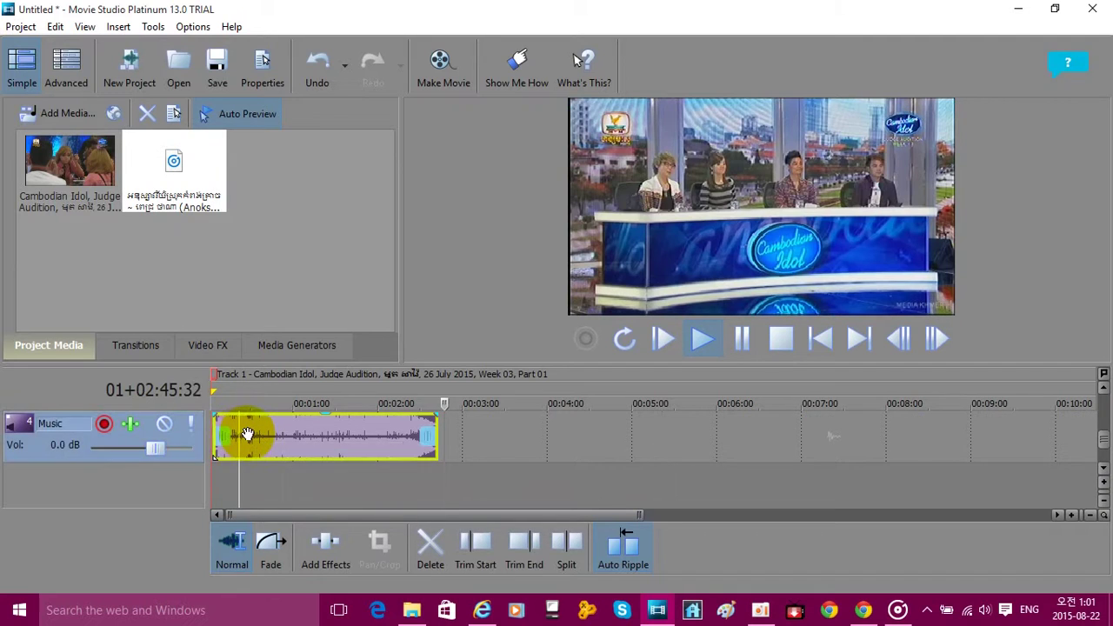
left_click(658, 339)
left_click(659, 342)
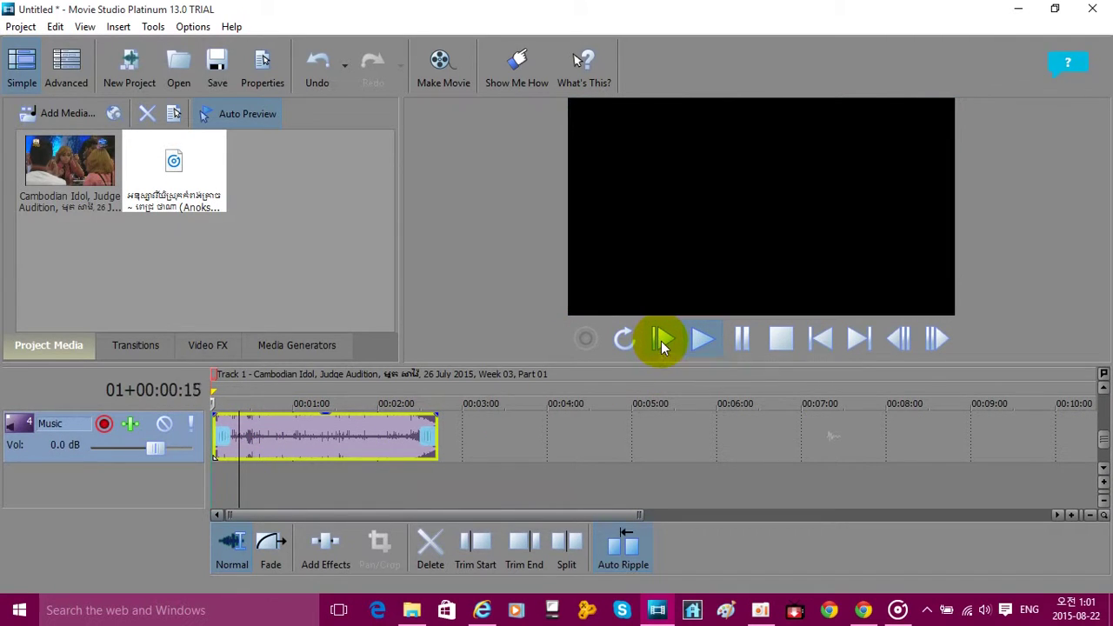
left_click(661, 343)
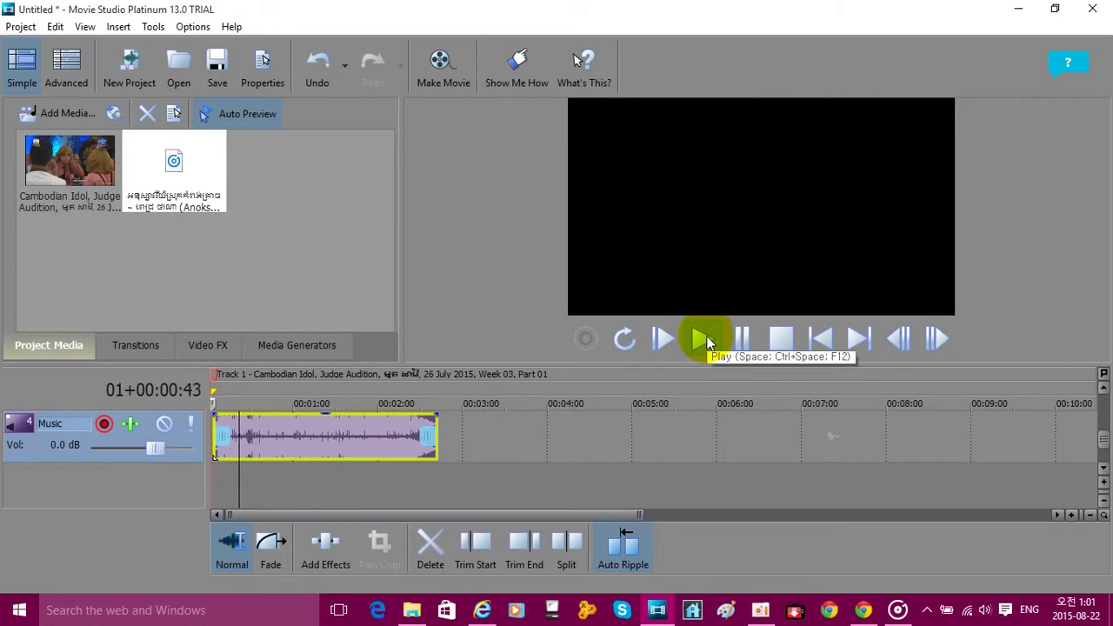
Extend the song on the Music track so it loops until the end of the video
left_click_drag(438, 423, 835, 417)
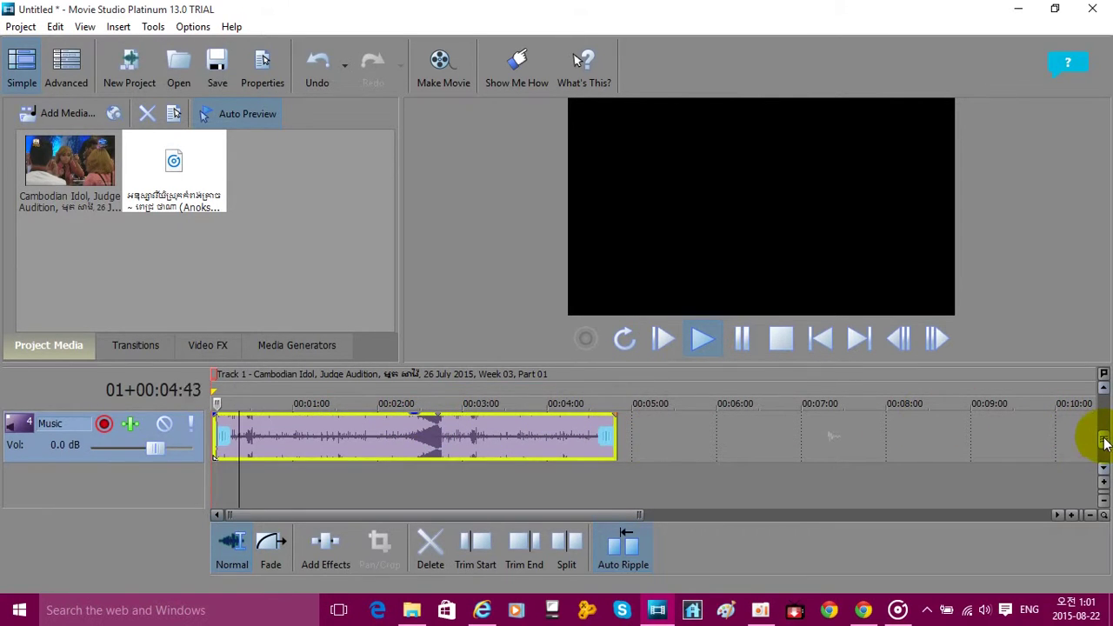
scroll(1105, 443, "up", 1)
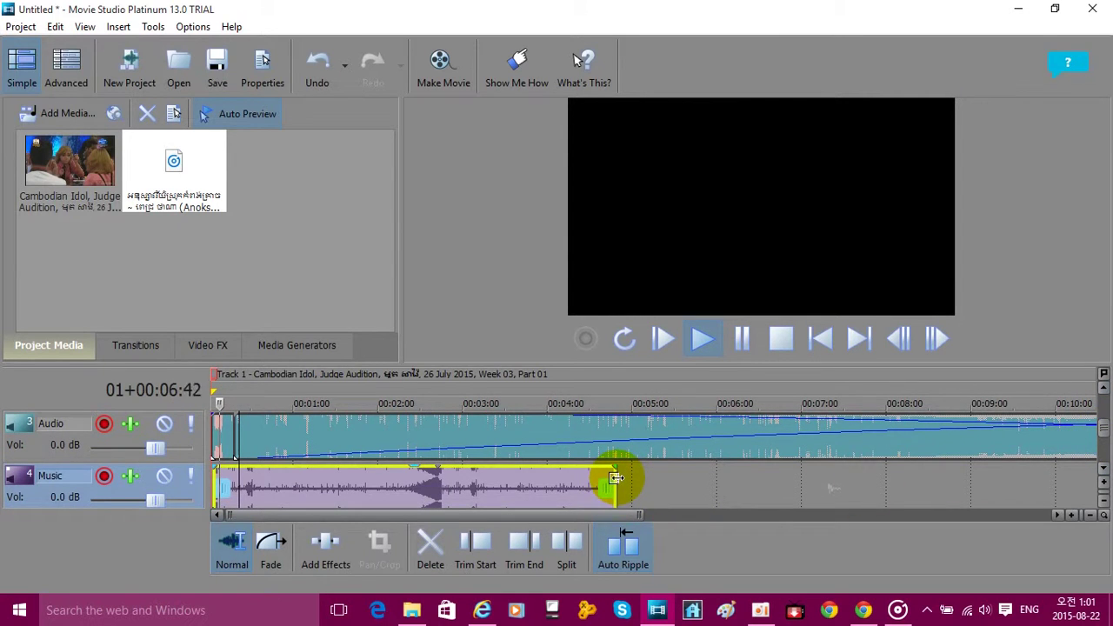
left_click_drag(615, 477, 1005, 487)
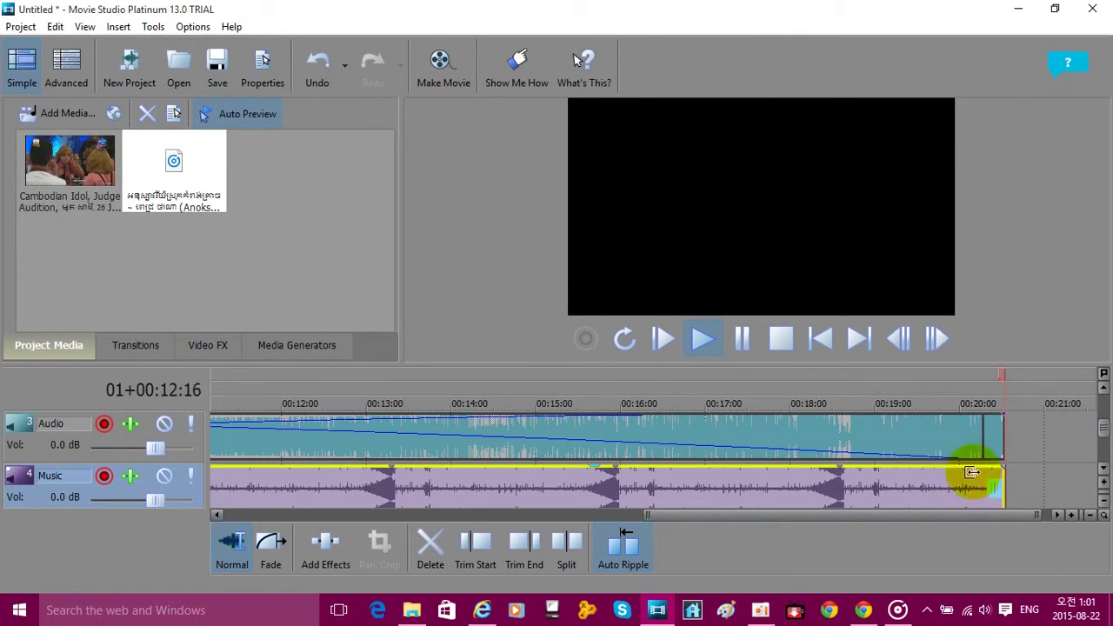
Raise the Audio track's volume to 0.4 dB
left_click_drag(1103, 435, 1103, 420)
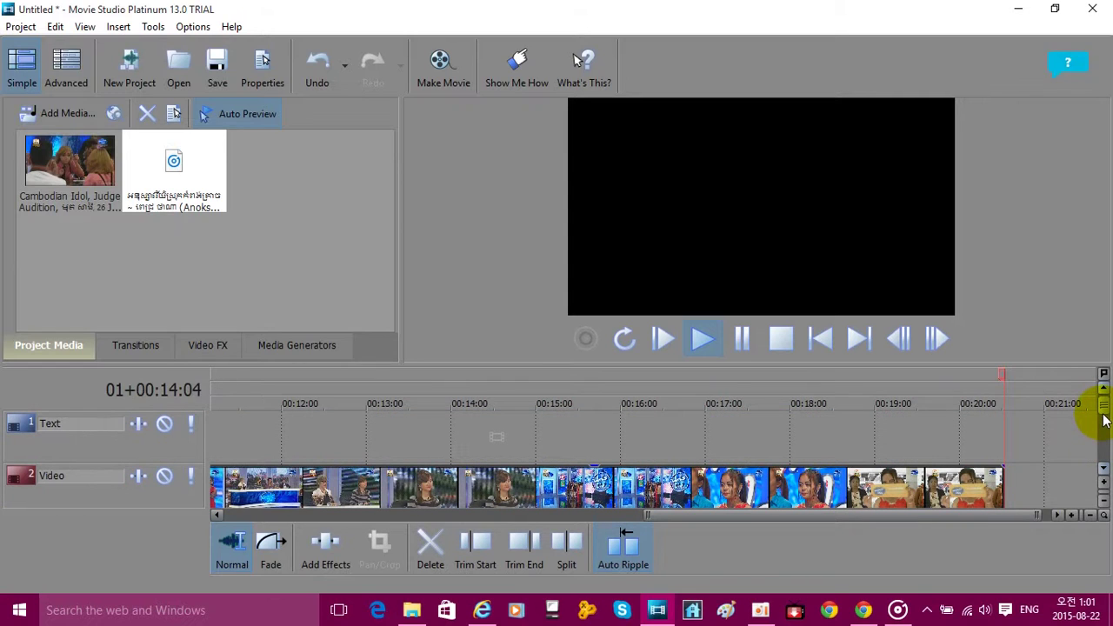
left_click_drag(943, 513, 1110, 491)
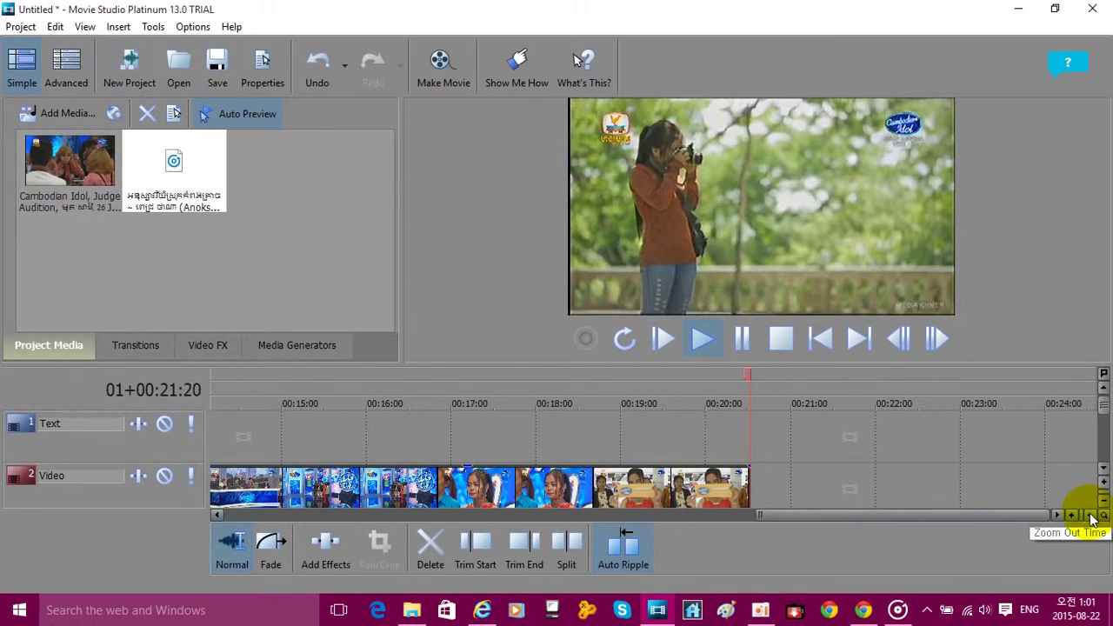
left_click(1091, 515)
left_click(1091, 514)
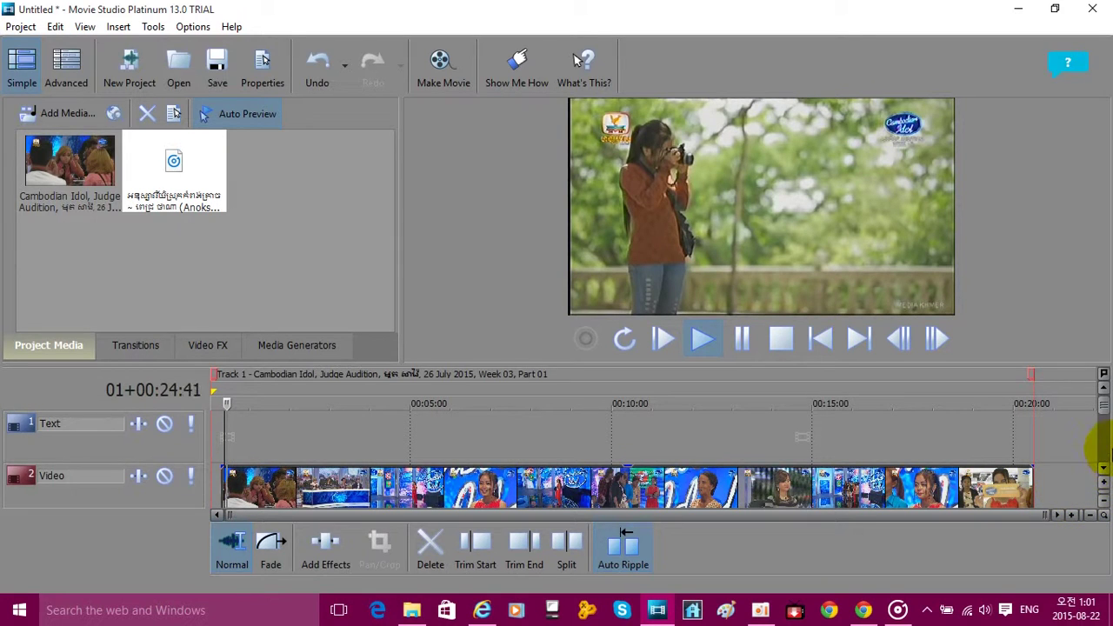
mouse_move(1103, 417)
left_mouse_down()
mouse_move(1104, 441)
mouse_move(1101, 423)
left_mouse_up()
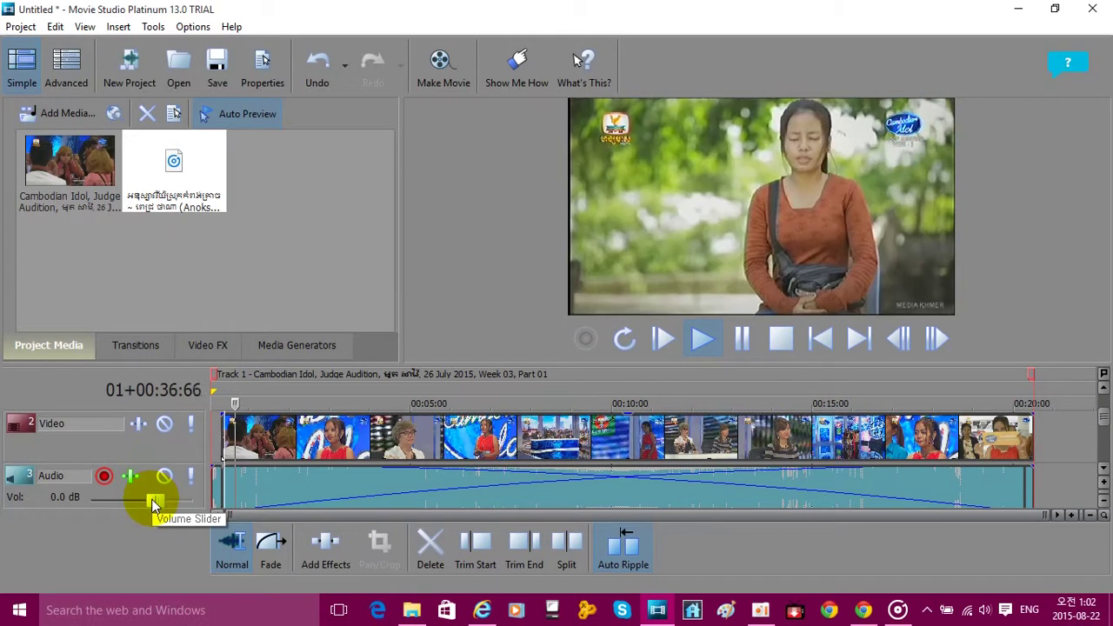
mouse_move(153, 504)
left_mouse_down()
mouse_move(187, 503)
mouse_move(158, 507)
left_mouse_up()
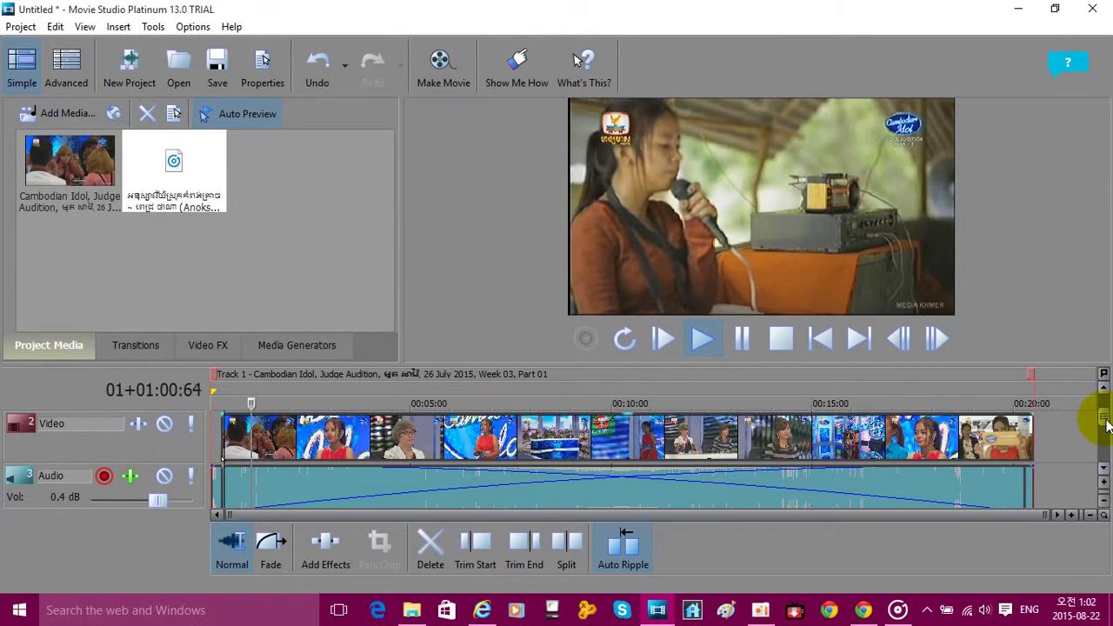
Lower the Audio track's volume to -15.6 dB and raise the Music track's volume to 1.9 dB
left_click_drag(1107, 422, 1106, 402)
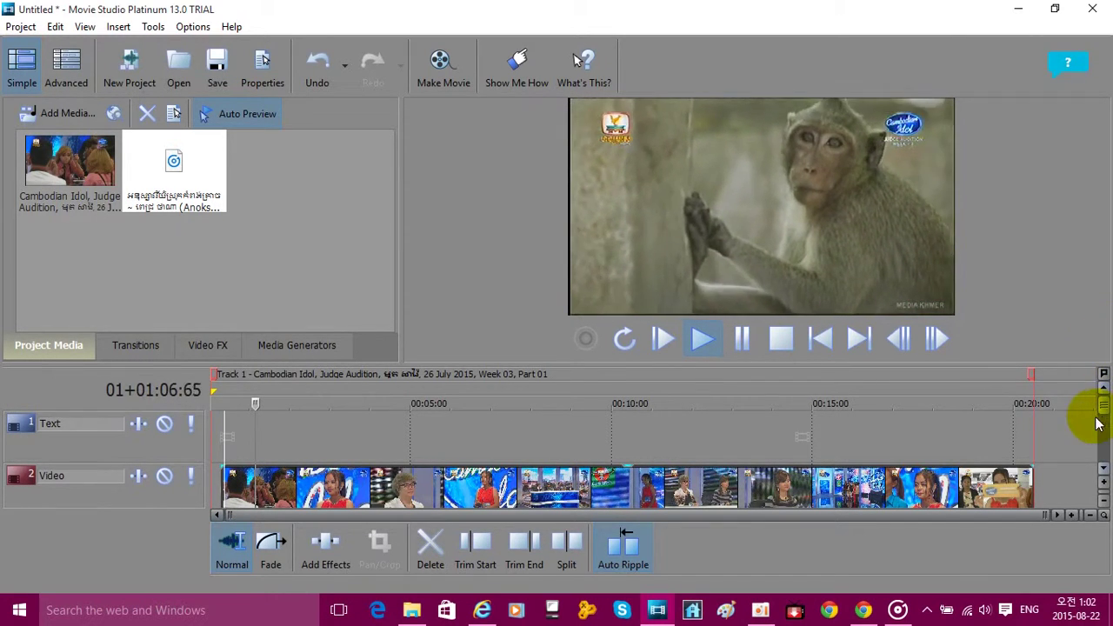
left_click_drag(1106, 409, 1105, 441)
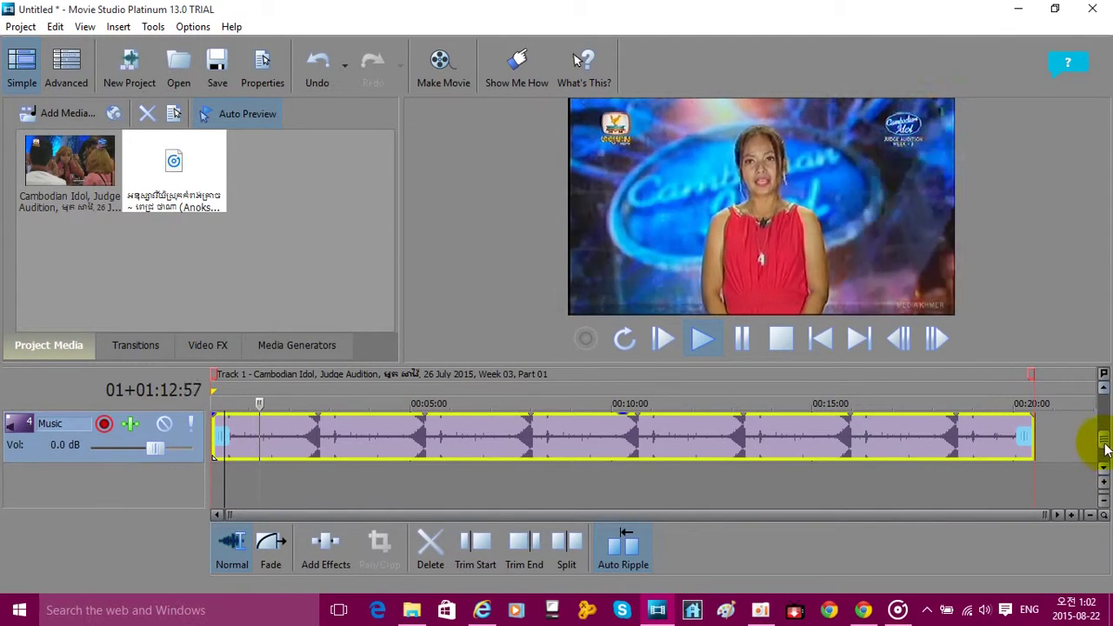
left_click_drag(1104, 442, 1103, 429)
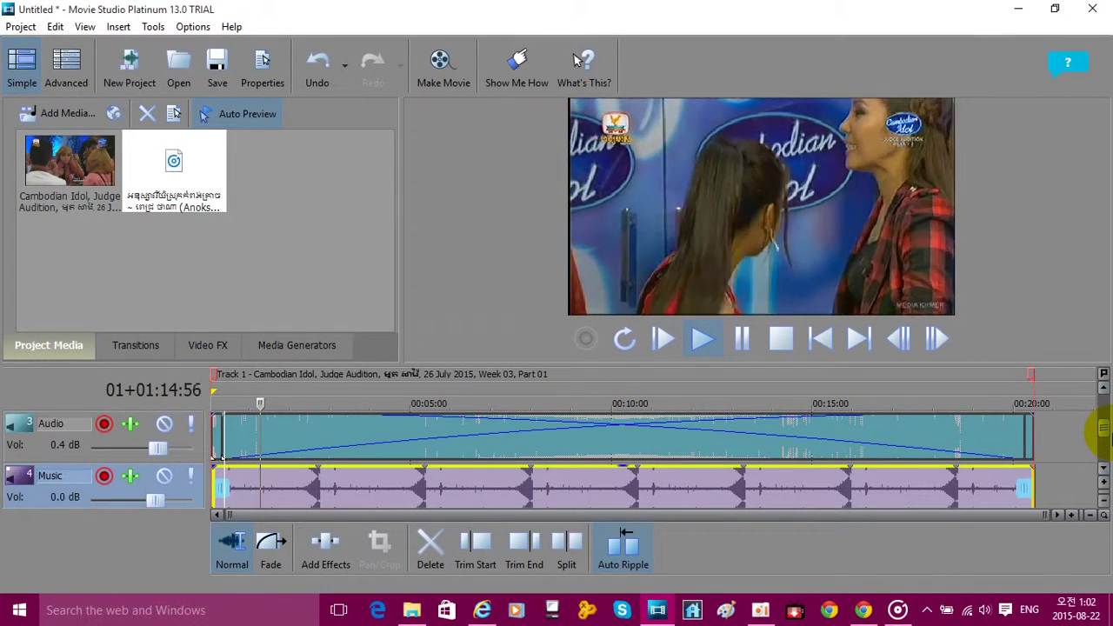
left_click(534, 449)
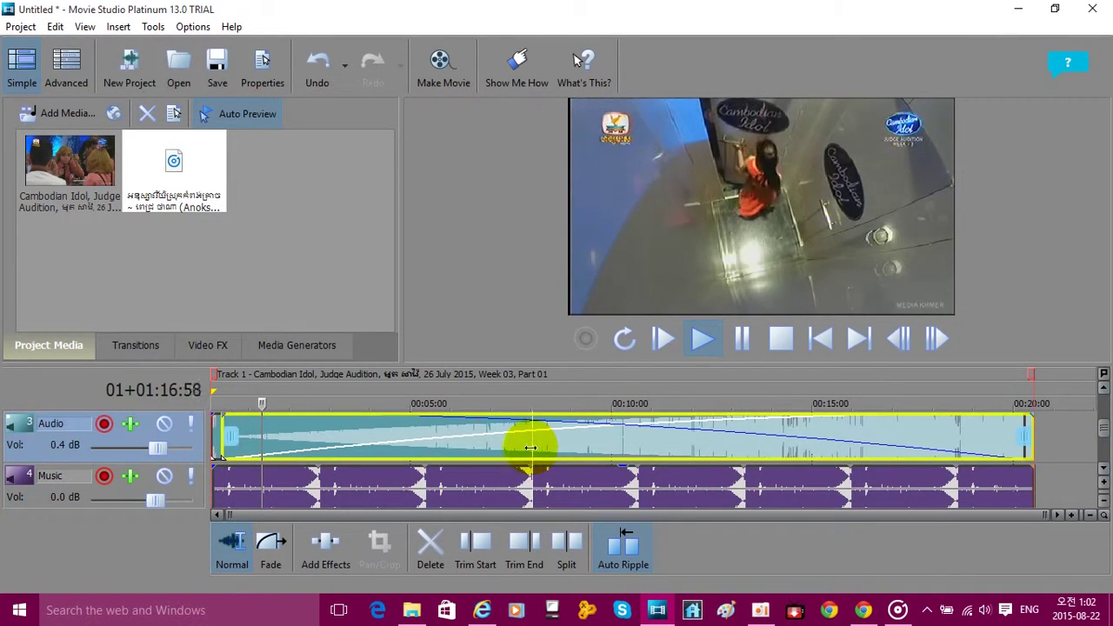
left_click(462, 482)
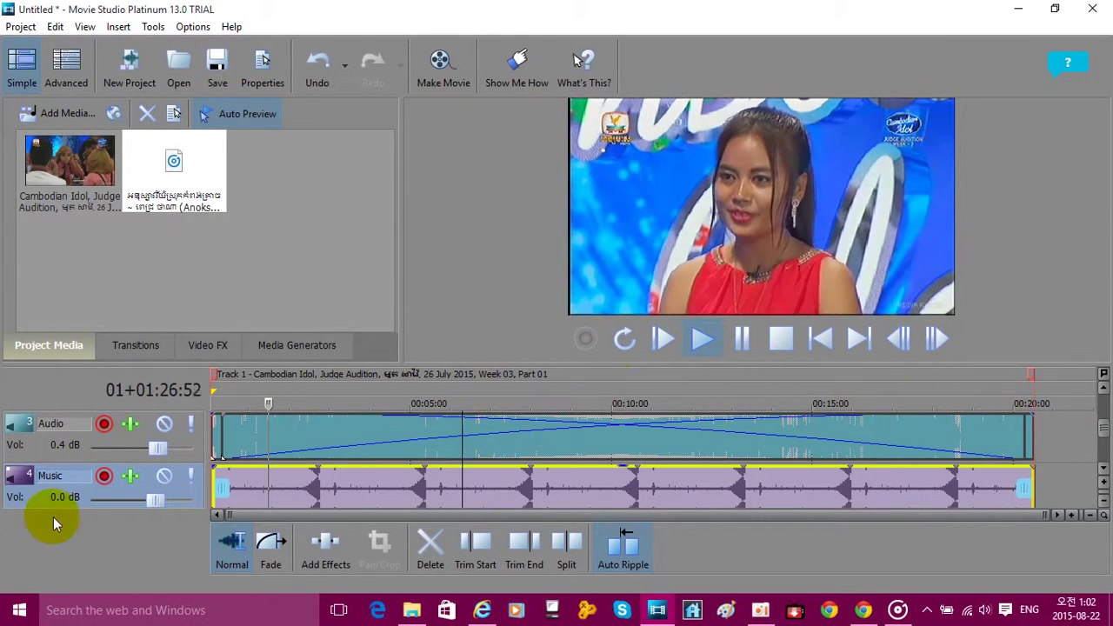
left_click_drag(156, 448, 116, 454)
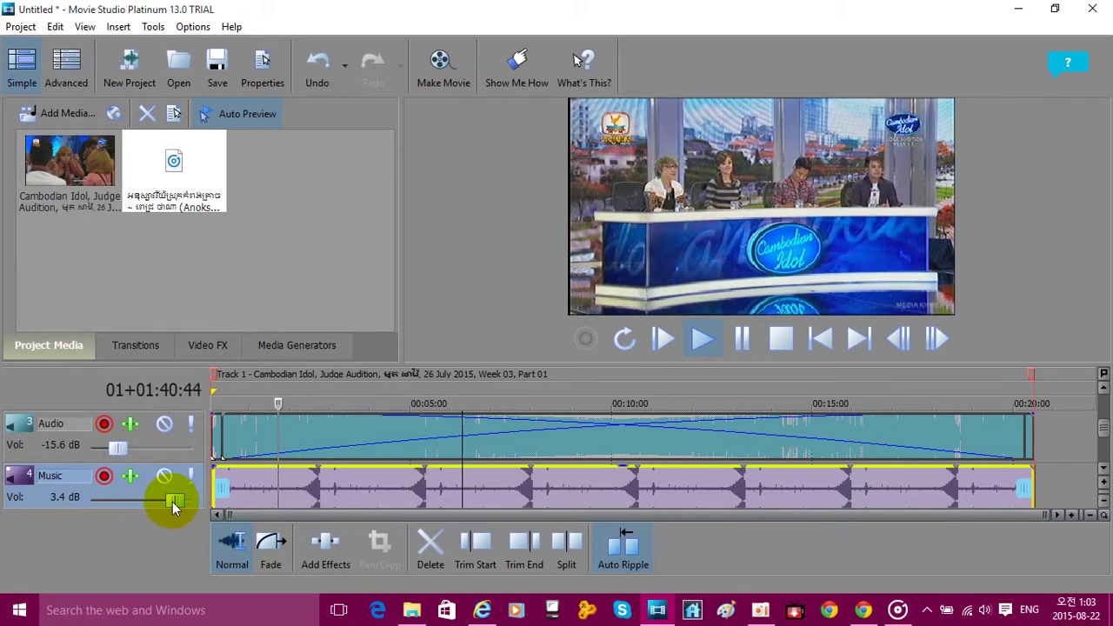
left_click_drag(171, 504, 162, 504)
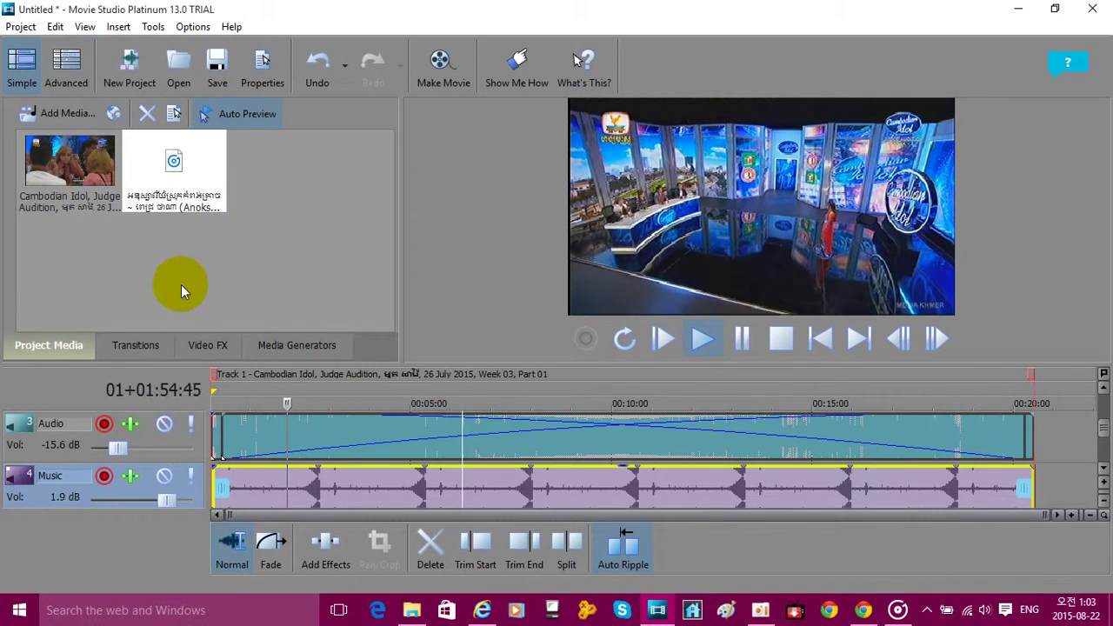
Look over the available transitions and video effects, and go through the list of media generators
left_click(154, 344)
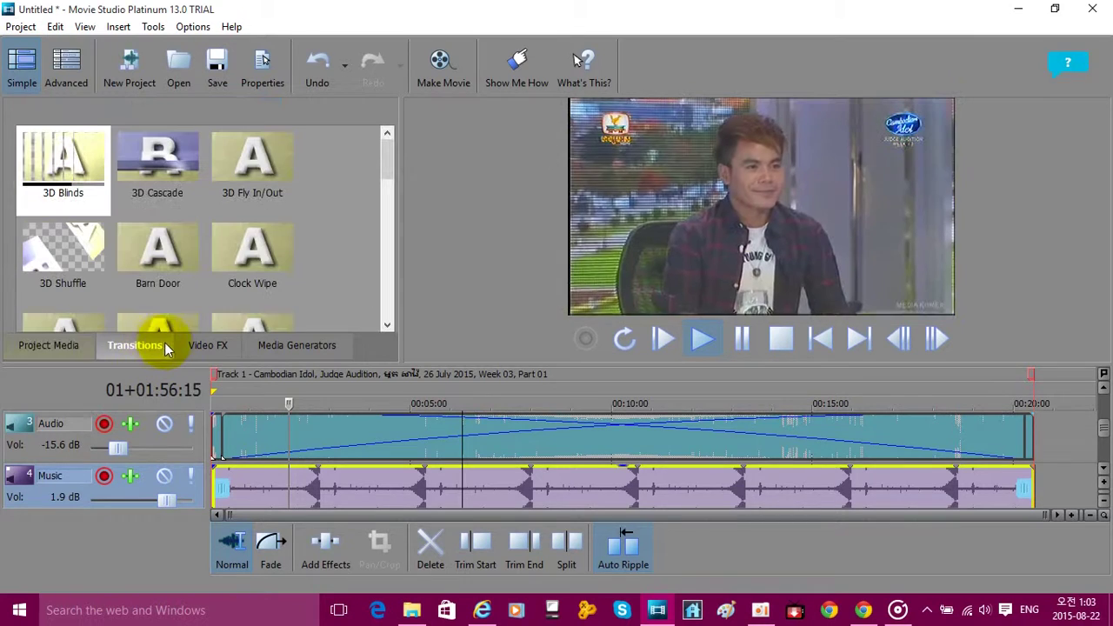
left_click(211, 337)
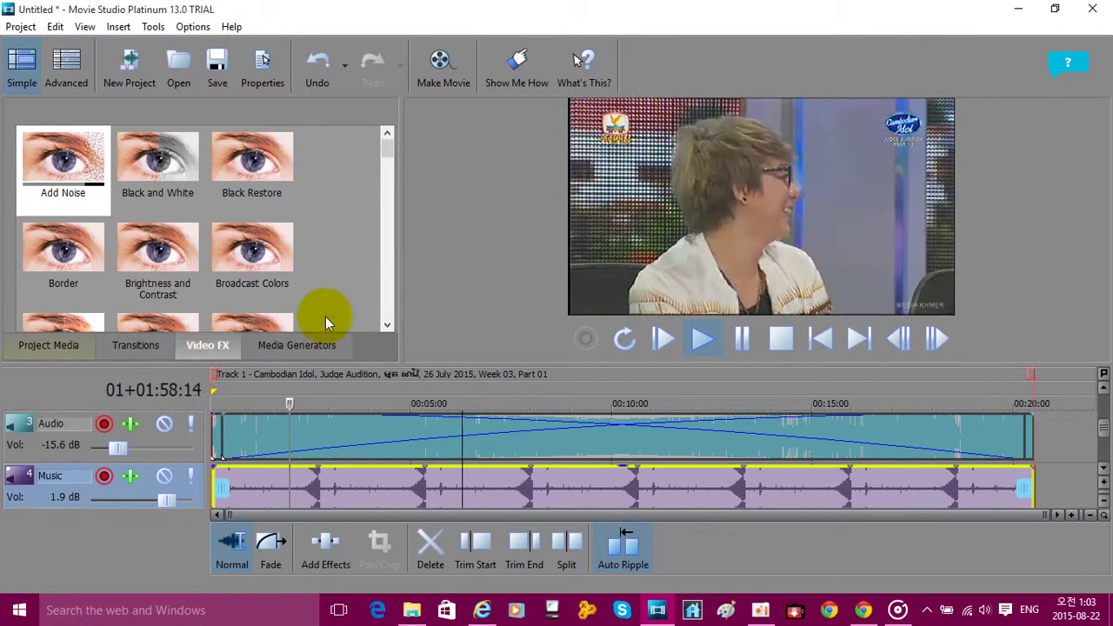
left_click(309, 346)
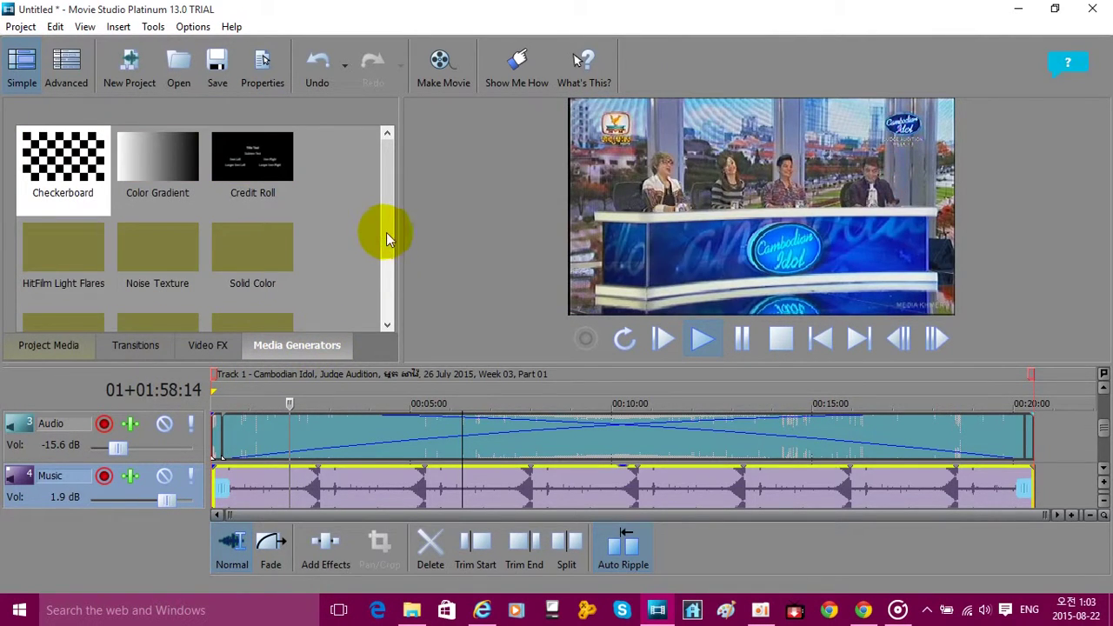
left_click_drag(386, 233, 388, 304)
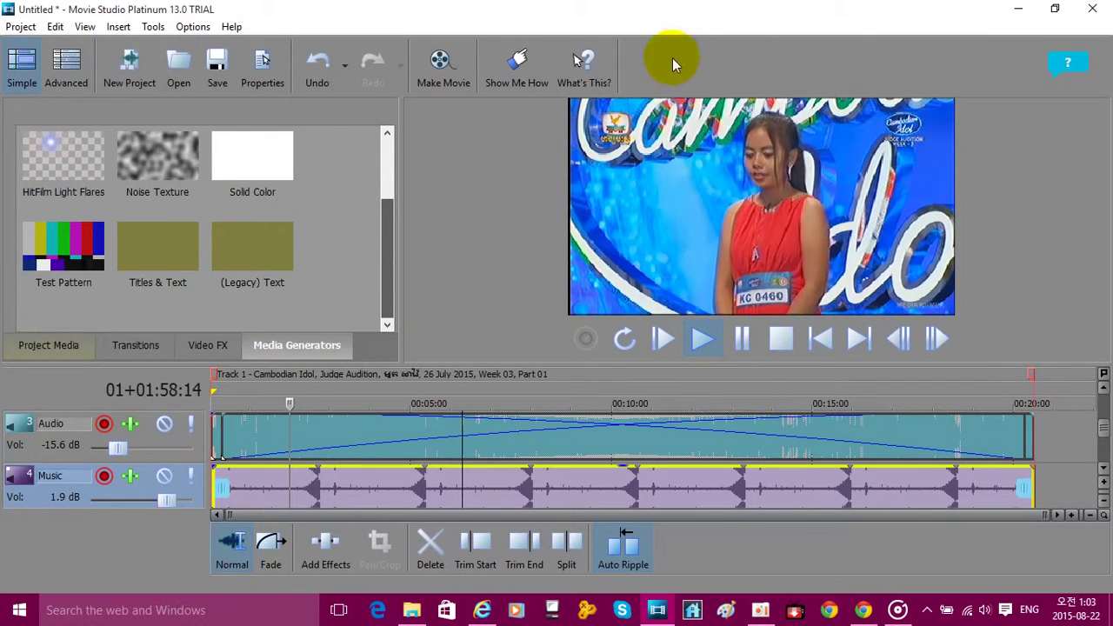
left_click_drag(386, 274, 403, 202)
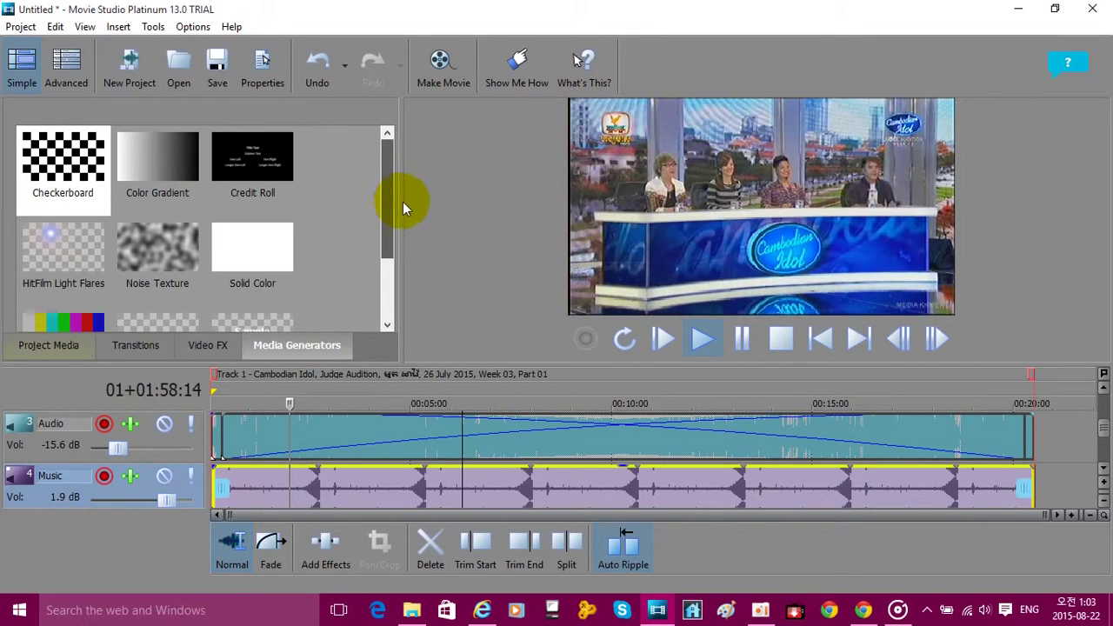
Browse the video effects collection from Add Noise through the HitFilm effects and back
left_click(215, 345)
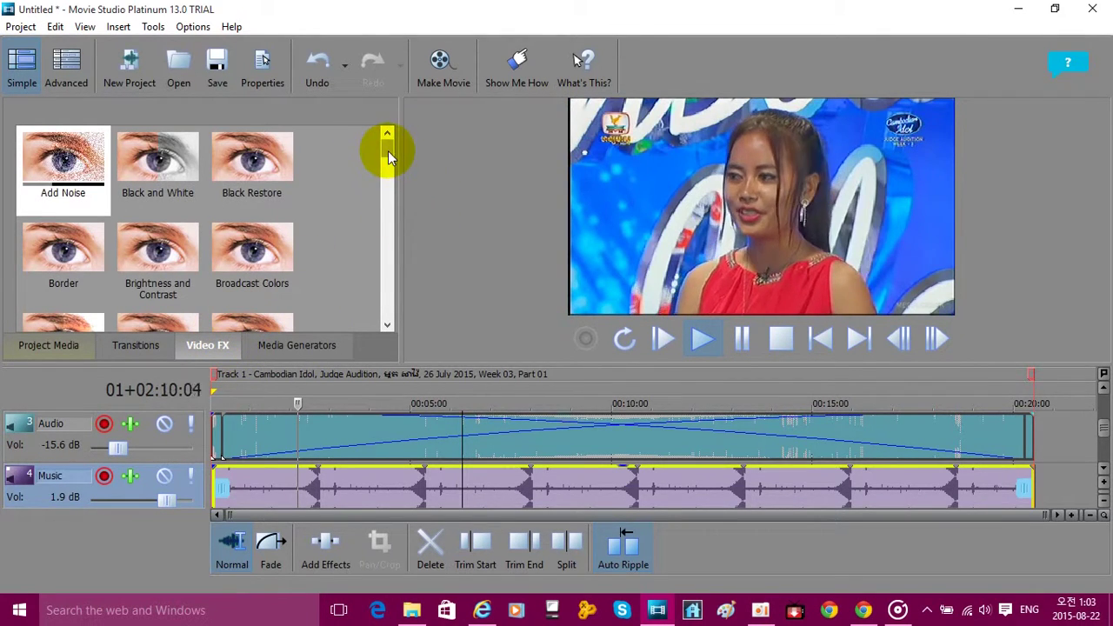
left_click_drag(389, 155, 379, 205)
scroll(371, 225, "down", 3)
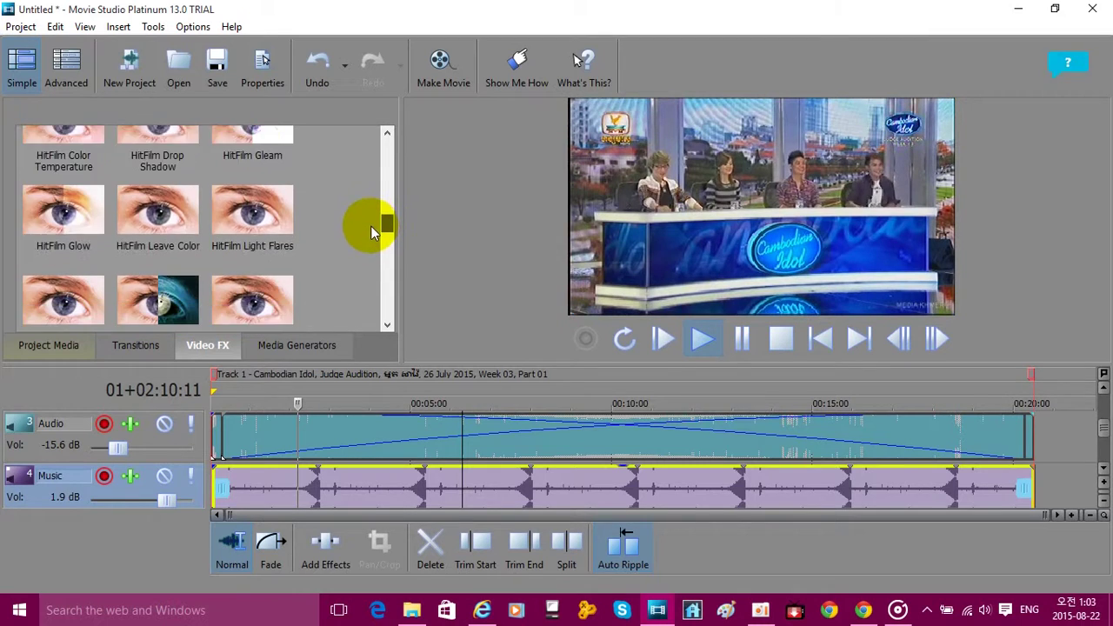
scroll(366, 243, "up", 1)
scroll(365, 217, "up", 8)
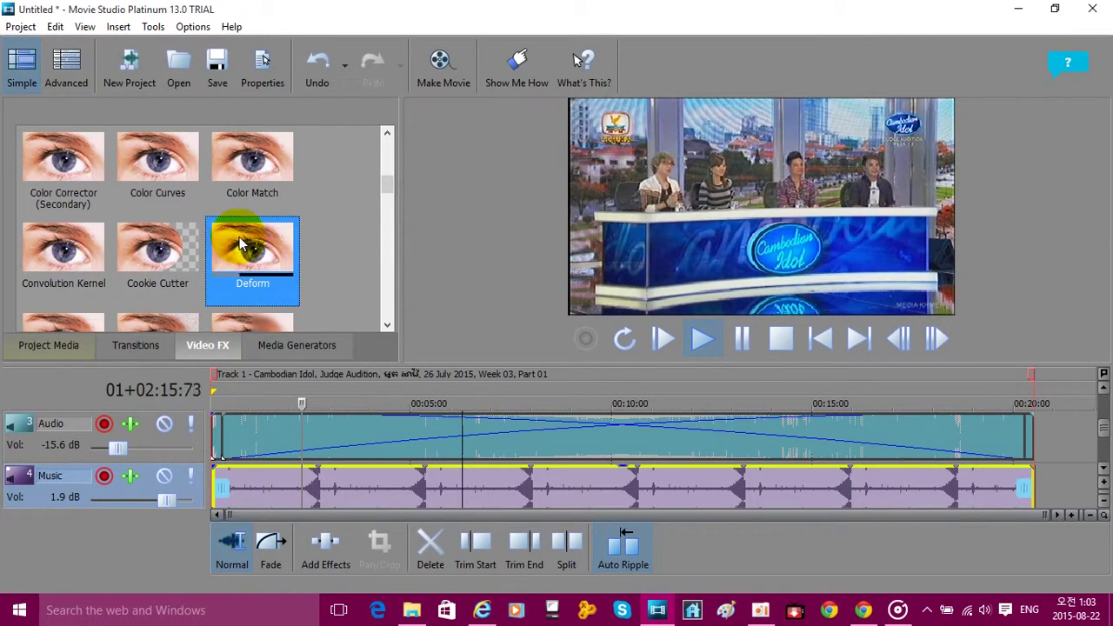
left_click_drag(390, 187, 407, 136)
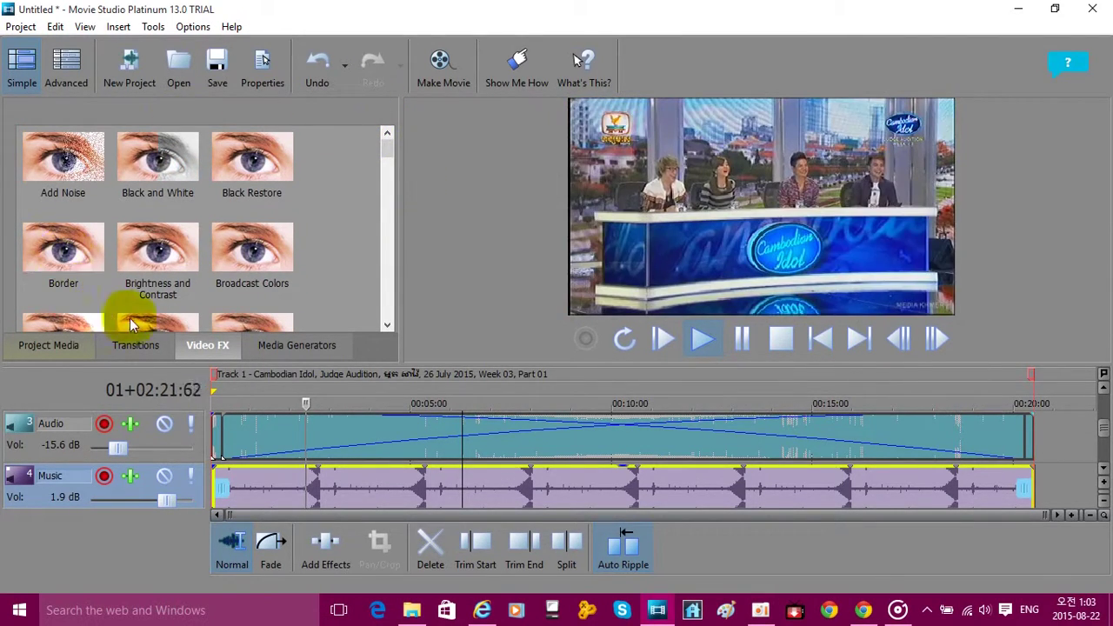
Browse the transitions from 3D Blinds to Page Roll, and return to the project media
left_click(135, 344)
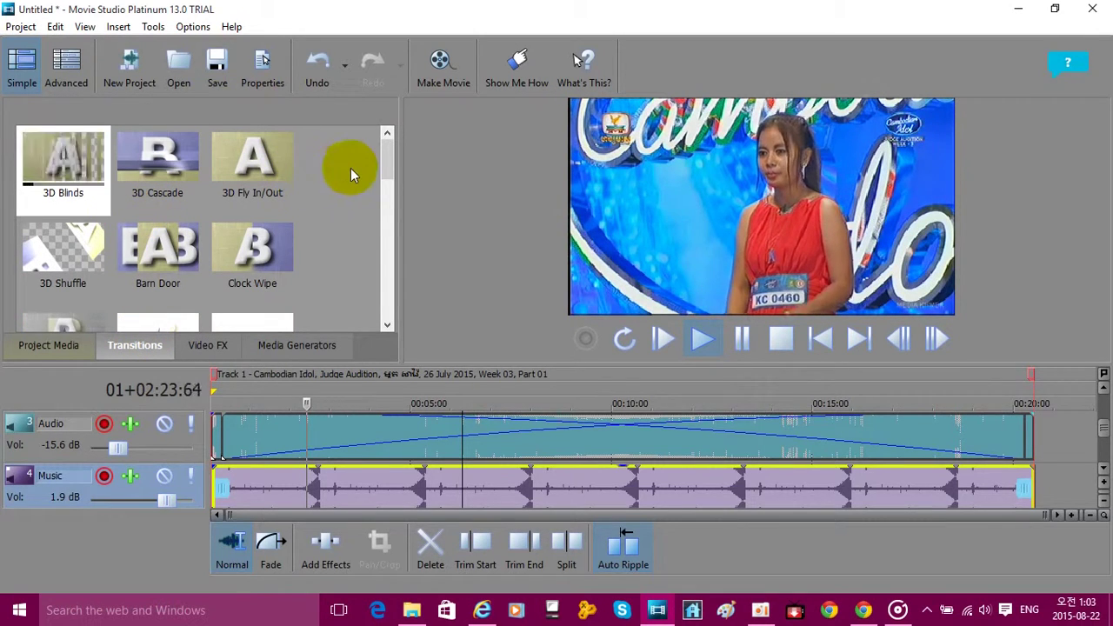
left_click_drag(385, 163, 393, 225)
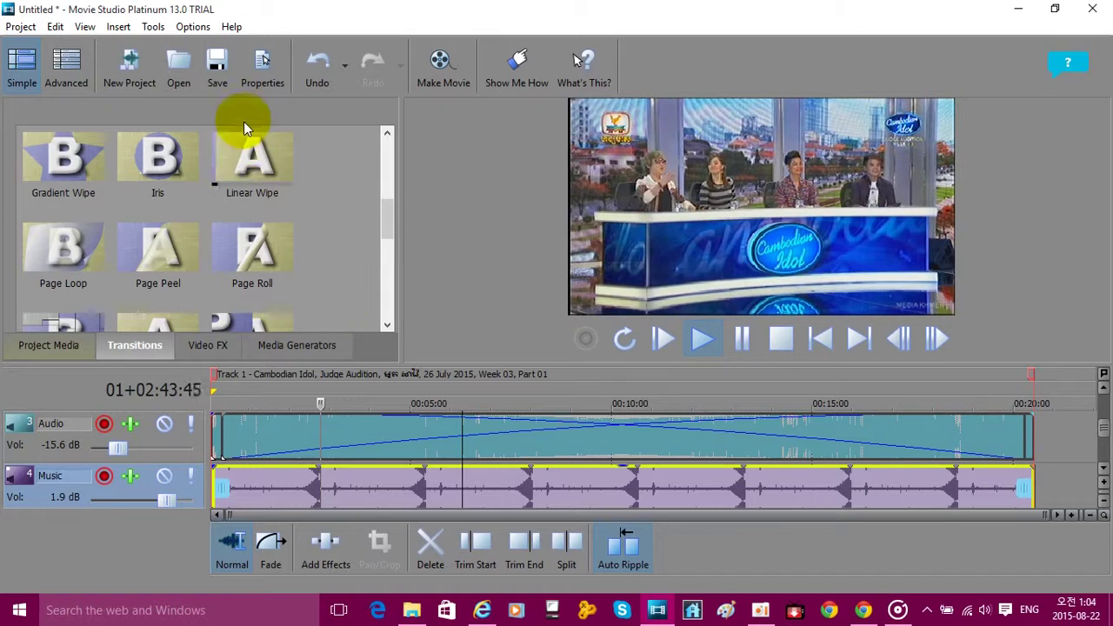
left_click(64, 348)
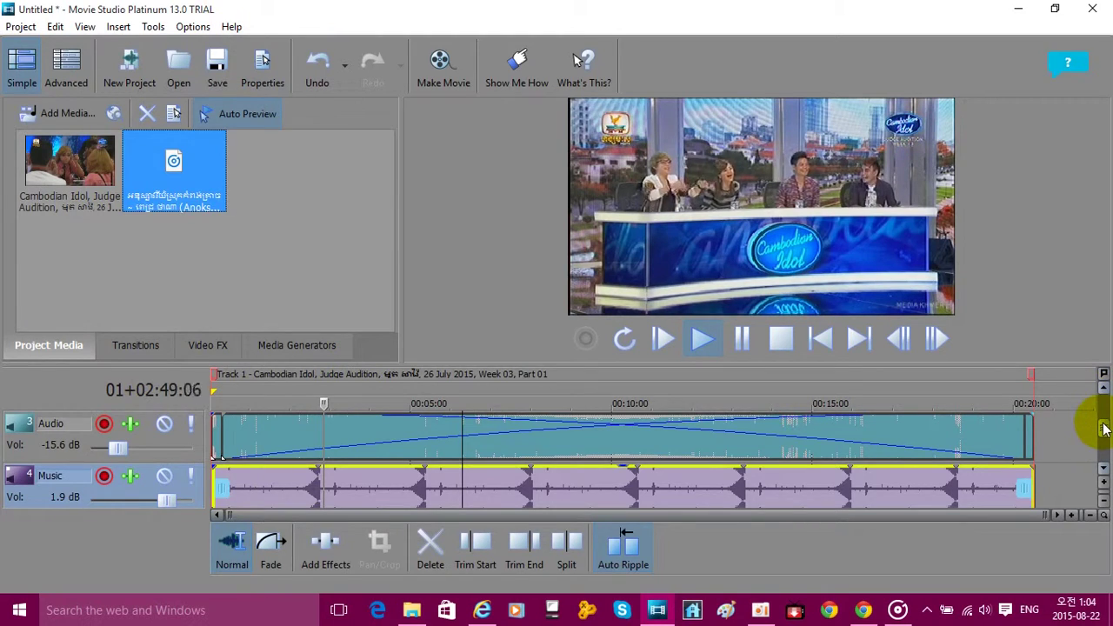
left_click_drag(1105, 428, 1105, 406)
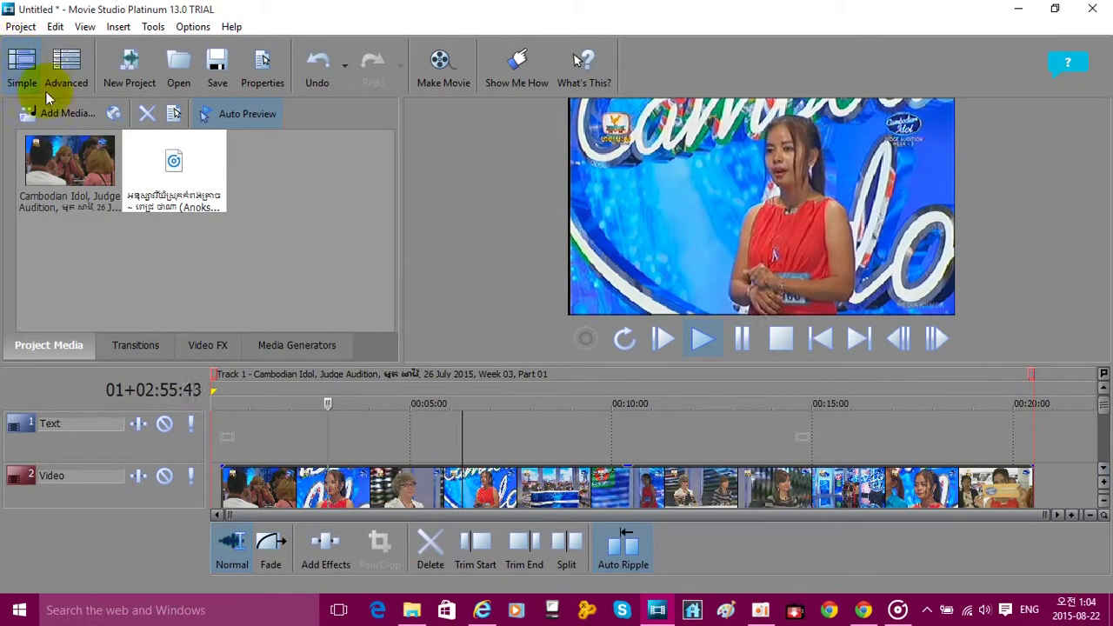
Add the picture file named images from the Khmer-named subfolder of Pictures to the project media
left_click(67, 112)
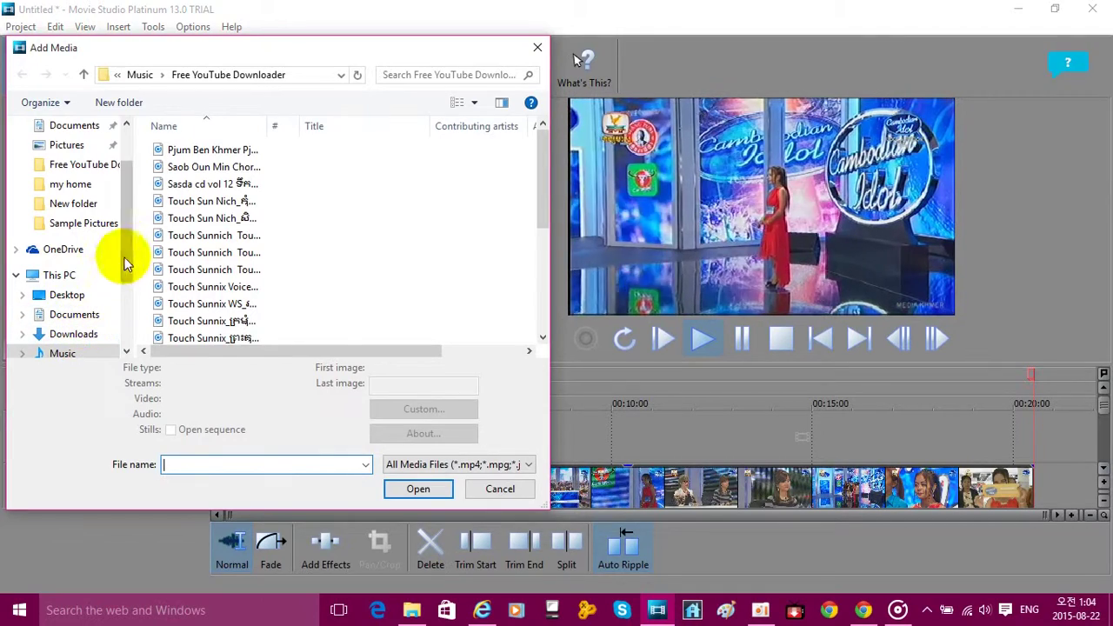
scroll(129, 269, "down", 1)
scroll(129, 270, "down", 1)
left_click(68, 315)
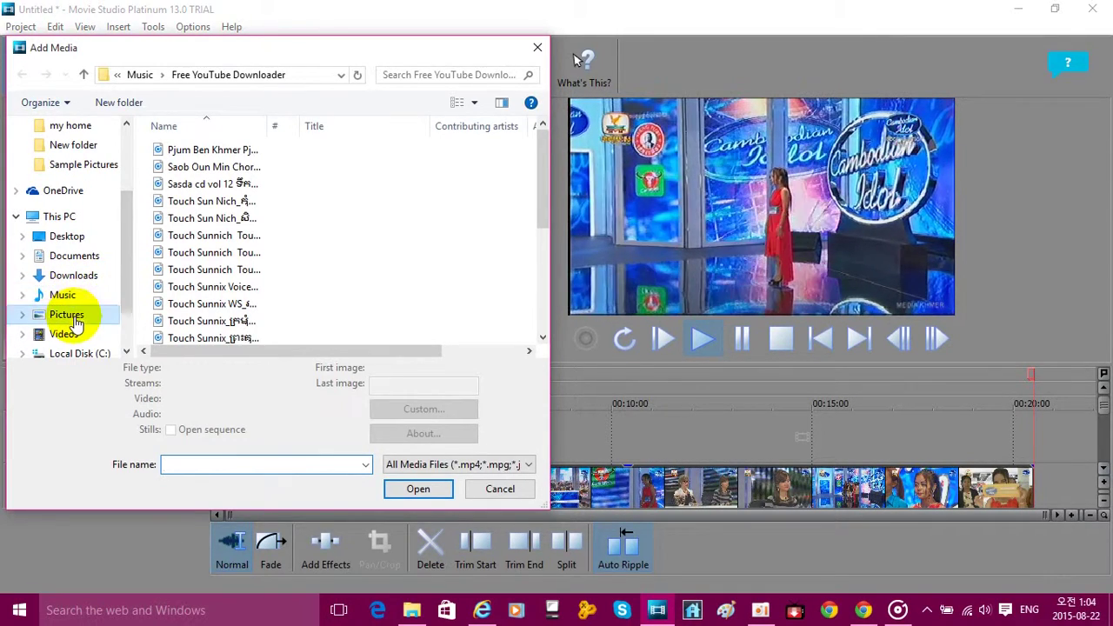
scroll(274, 296, "down", 1)
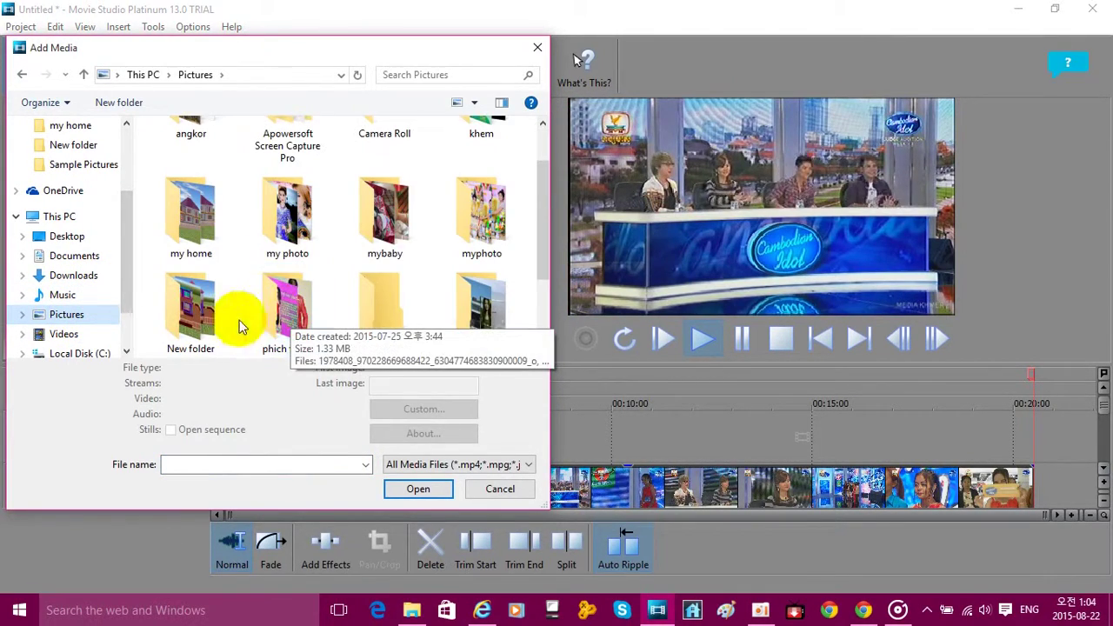
scroll(198, 324, "down", 1)
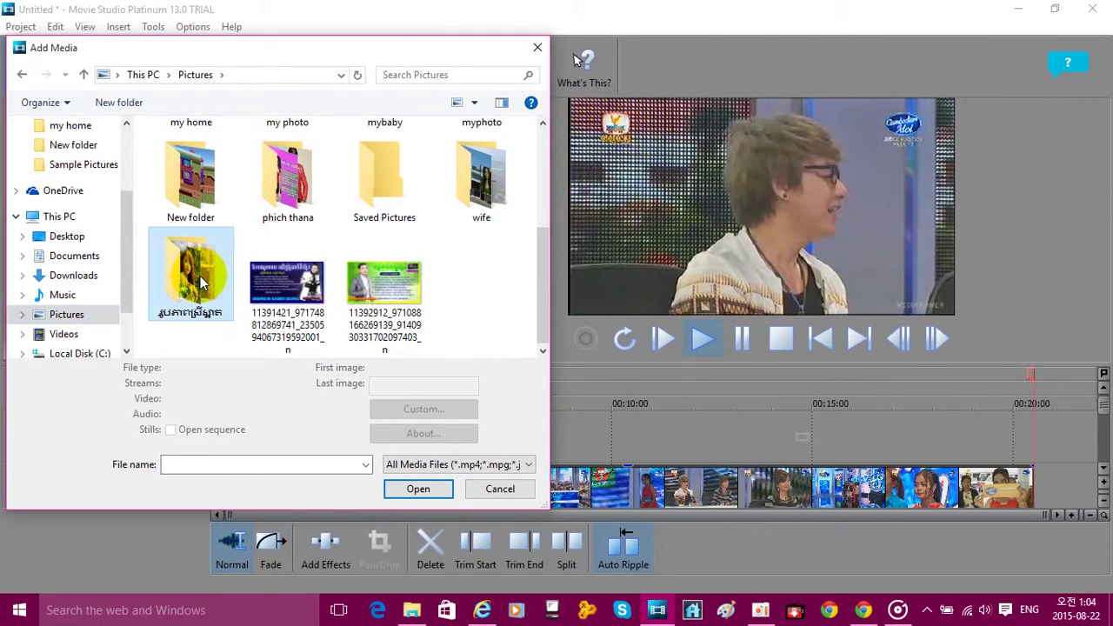
double_click(199, 280)
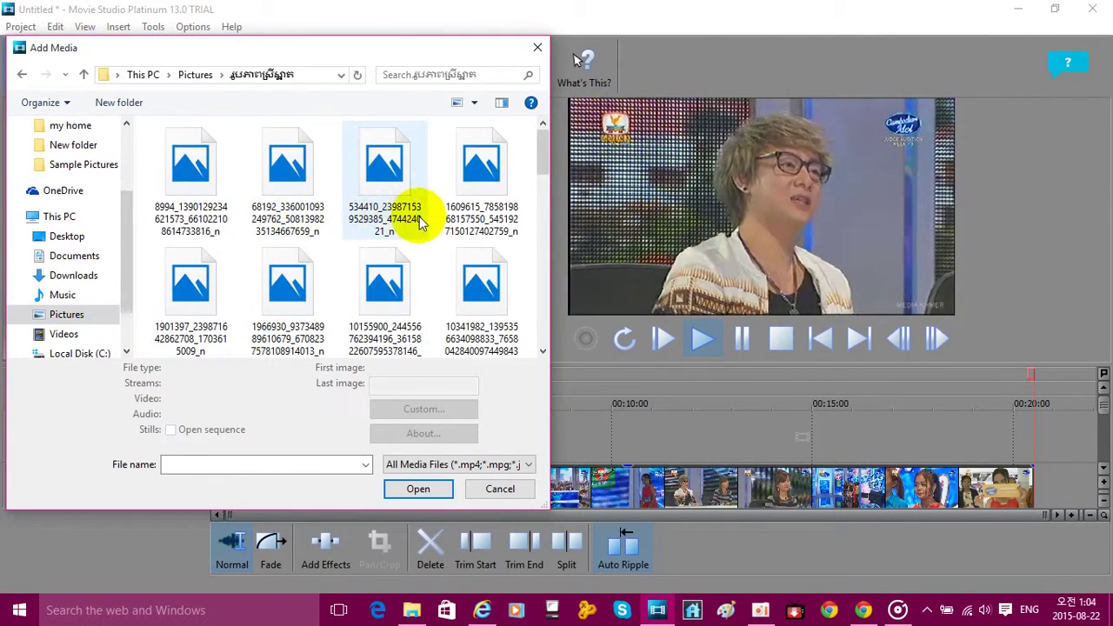
scroll(335, 218, "down", 2)
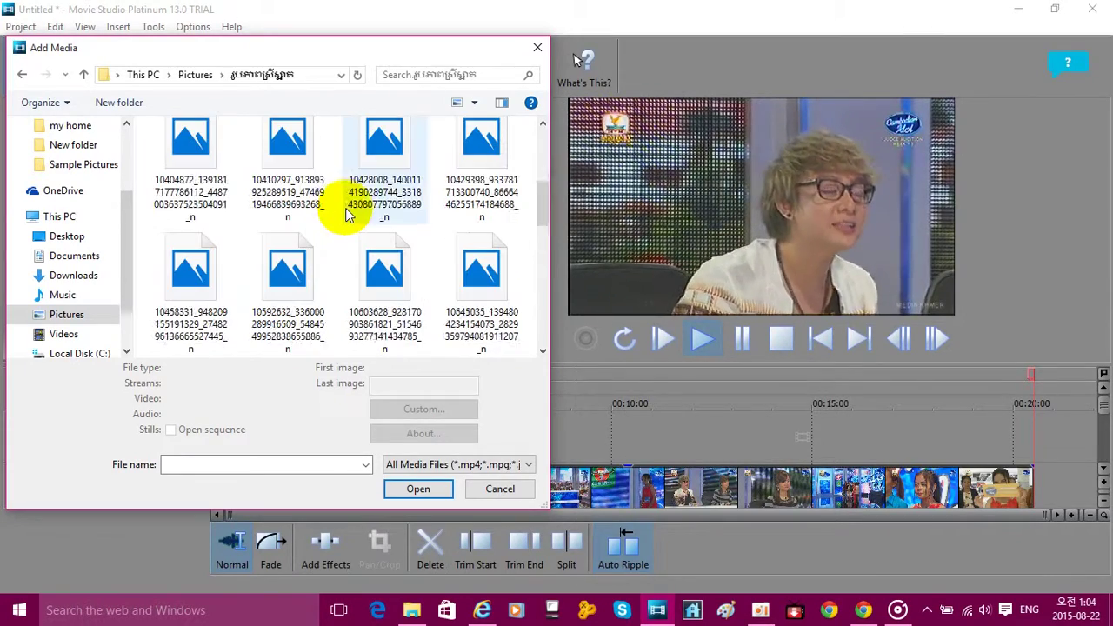
scroll(348, 209, "down", 2)
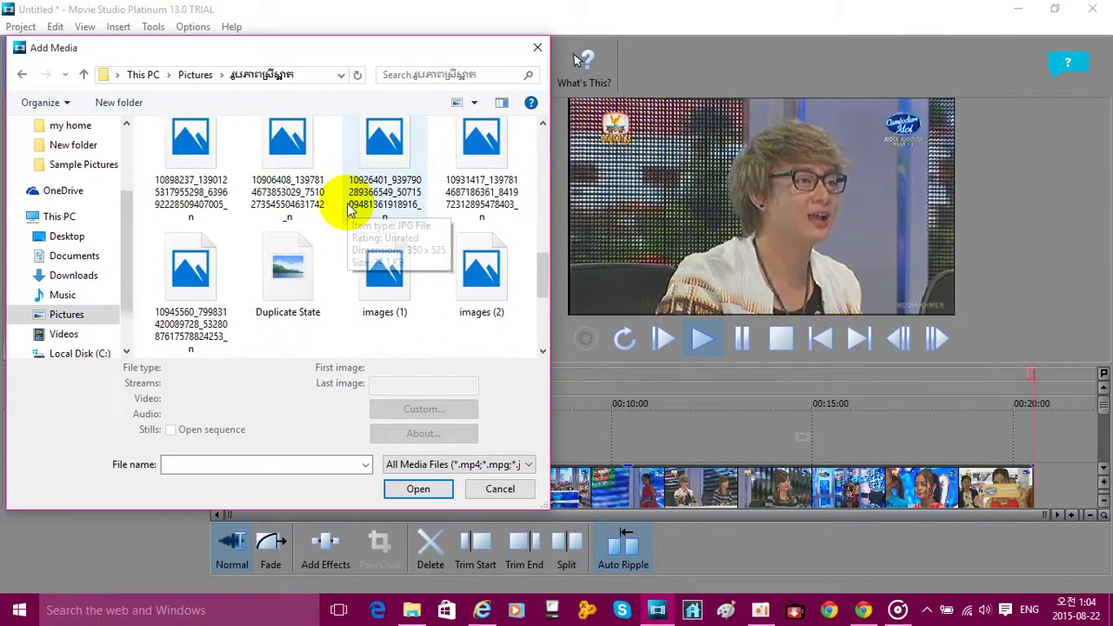
scroll(348, 212, "down", 1)
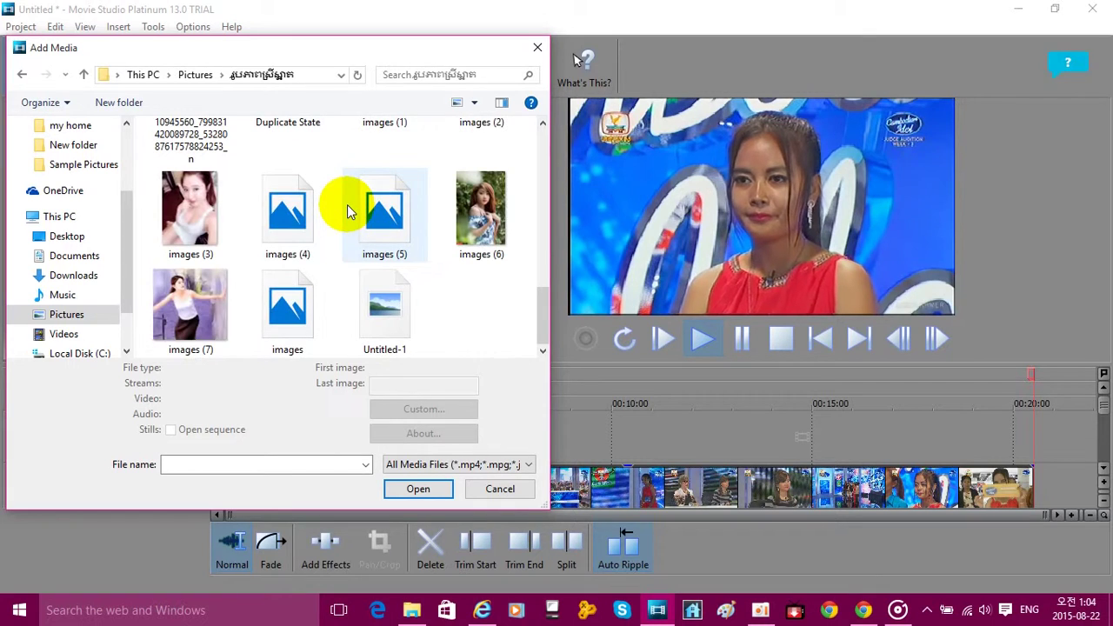
left_click(277, 304)
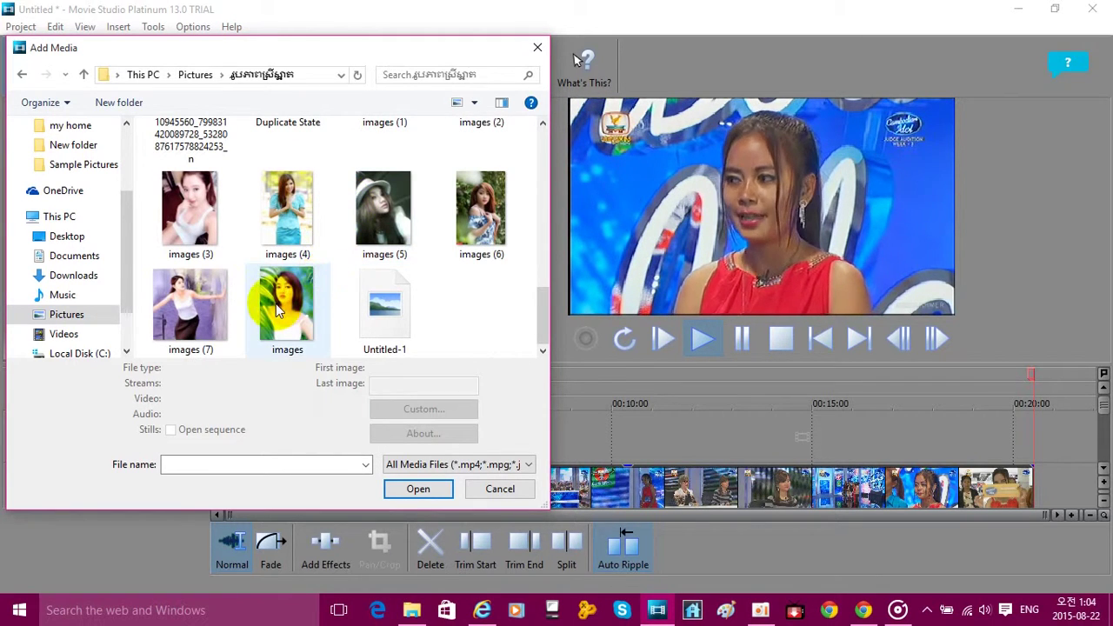
left_click(417, 490)
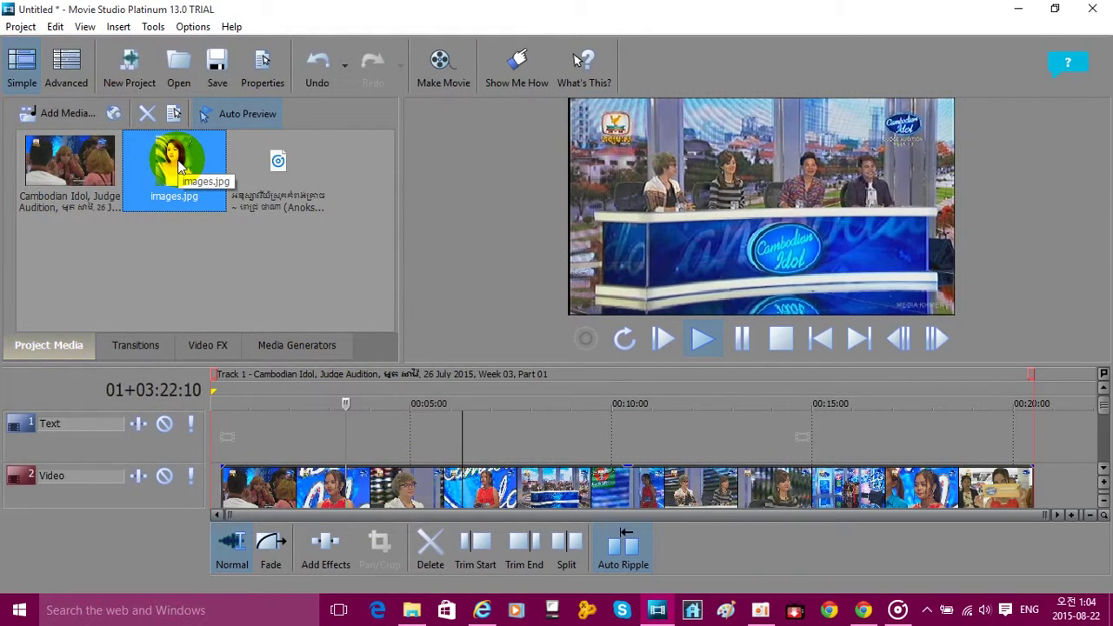
Place images.jpg on the Text track from about 00:02:30 and extend its end to the end of the video
left_click_drag(178, 165, 279, 439)
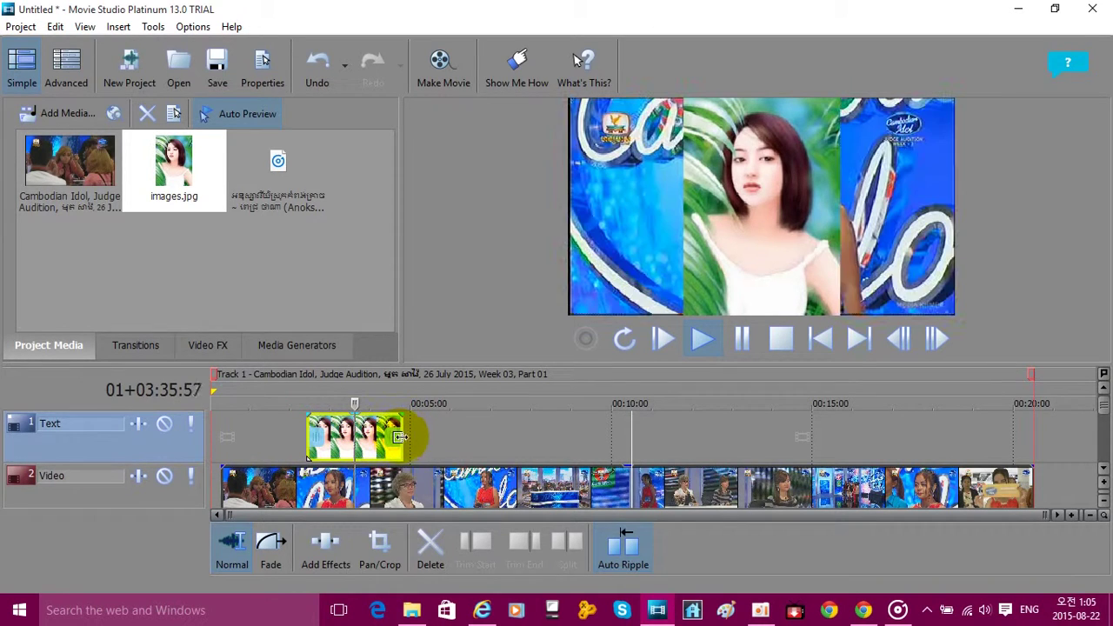
left_click_drag(399, 437, 1032, 435)
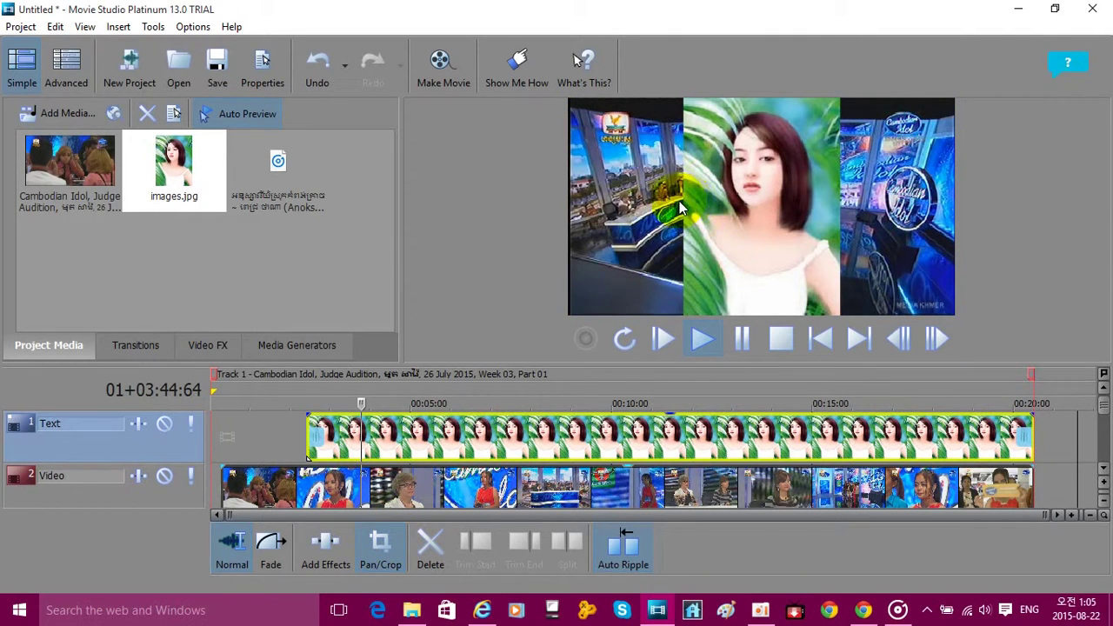
Shrink the picture overlay by enlarging its Pan/Crop frame to 231.3 wide and 320.0 high around the centre
left_click(380, 548)
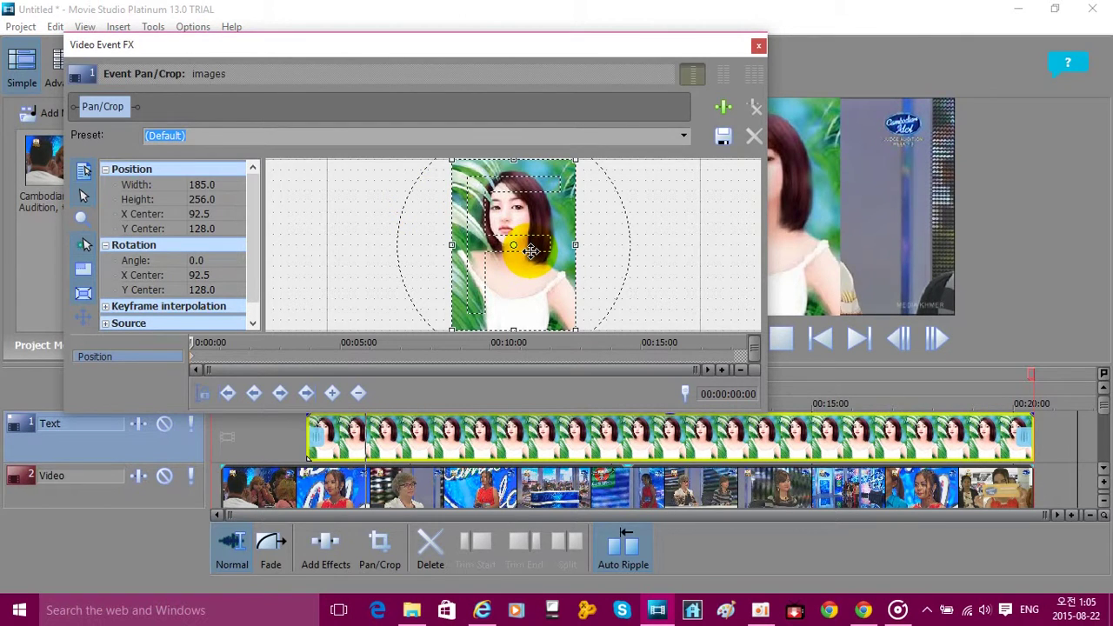
scroll(532, 251, "up", 1)
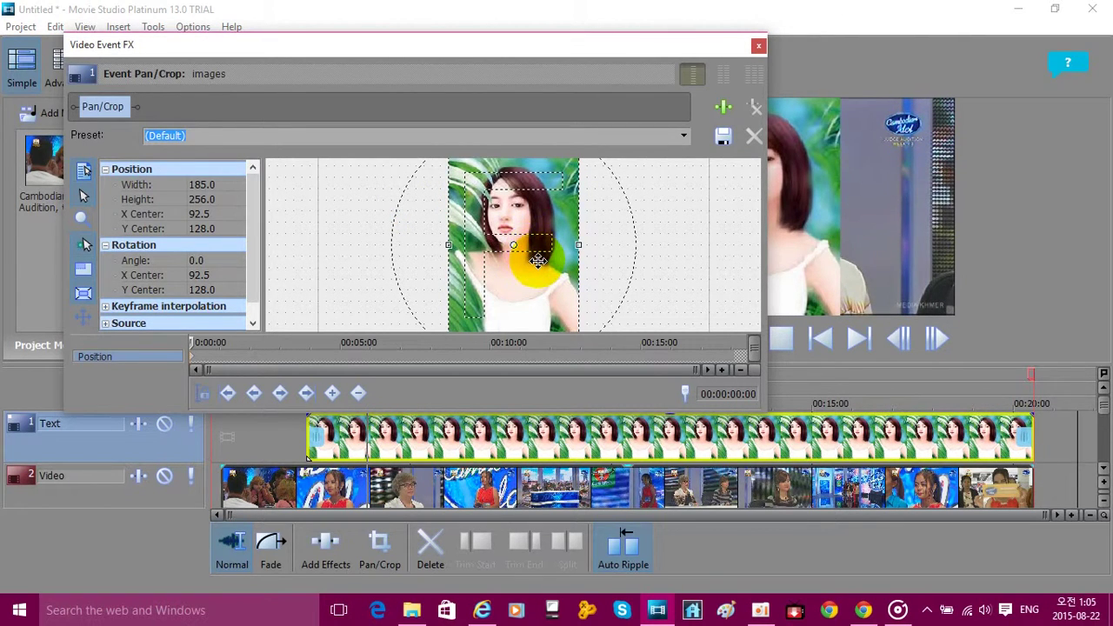
scroll(538, 266, "down", 2)
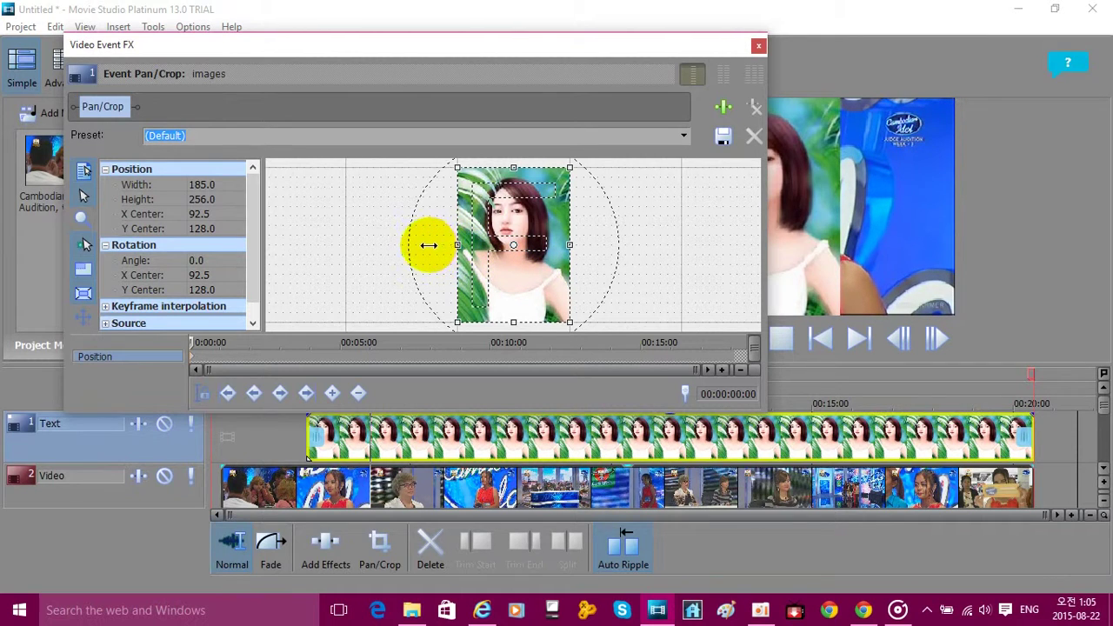
left_click_drag(429, 245, 446, 260)
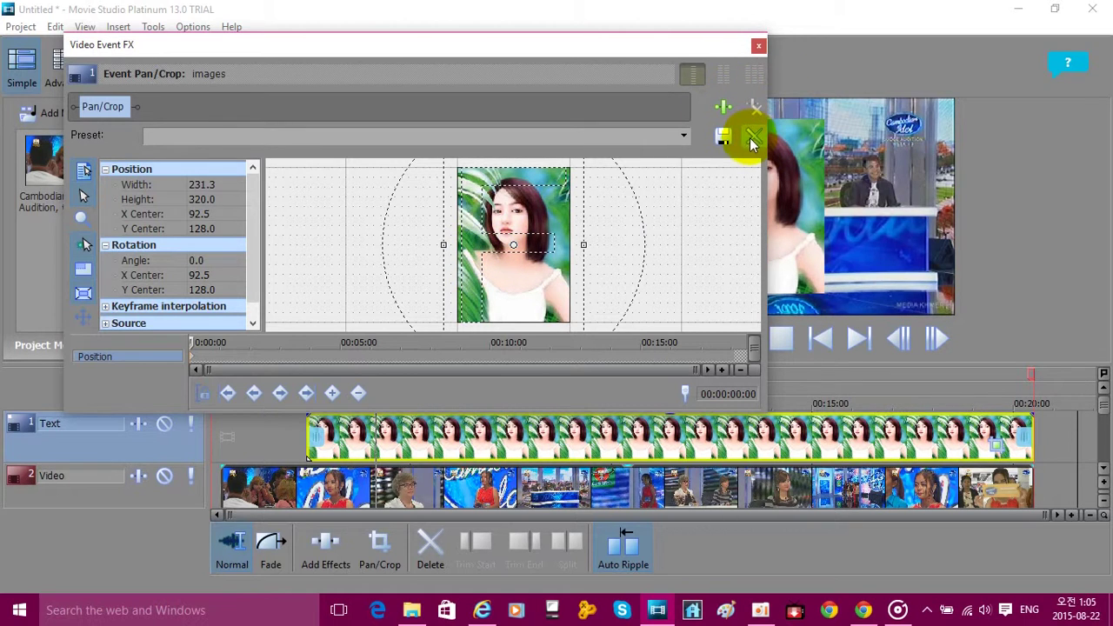
left_click(758, 47)
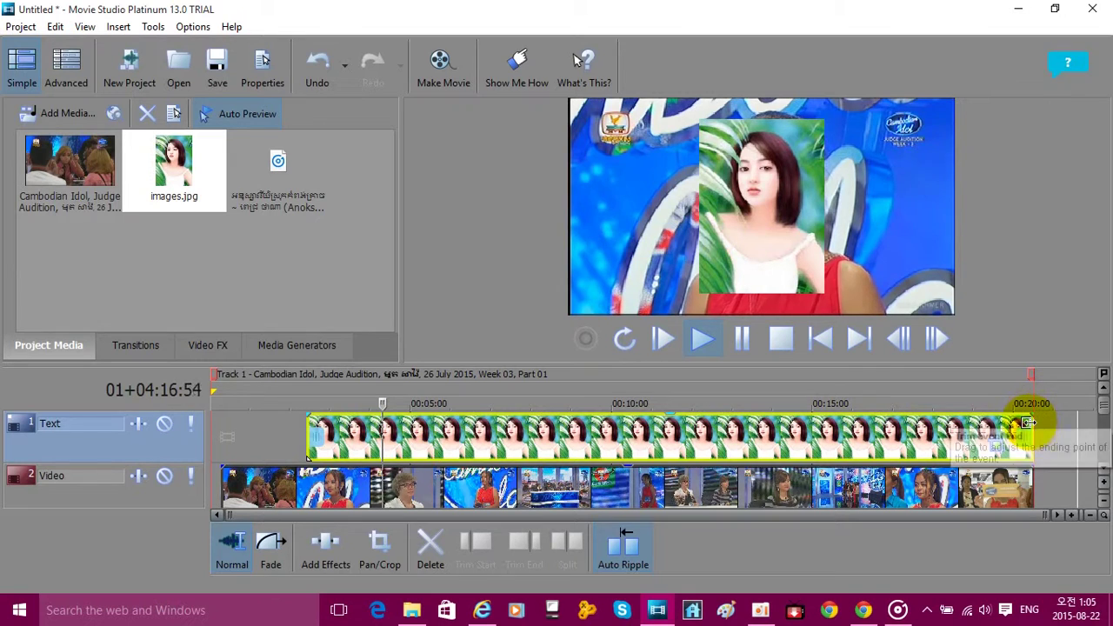
Shorten the picture clip on the Text track and reposition it to run from about 00:07:15 to 00:11:20
left_click_drag(1031, 435, 368, 526)
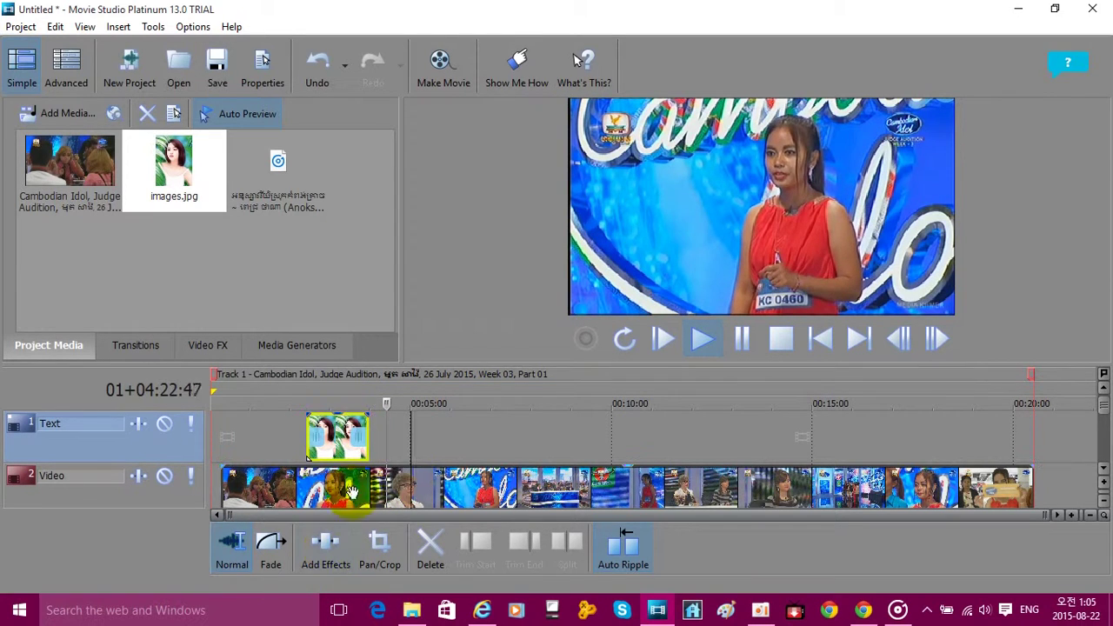
left_click_drag(339, 440, 423, 435)
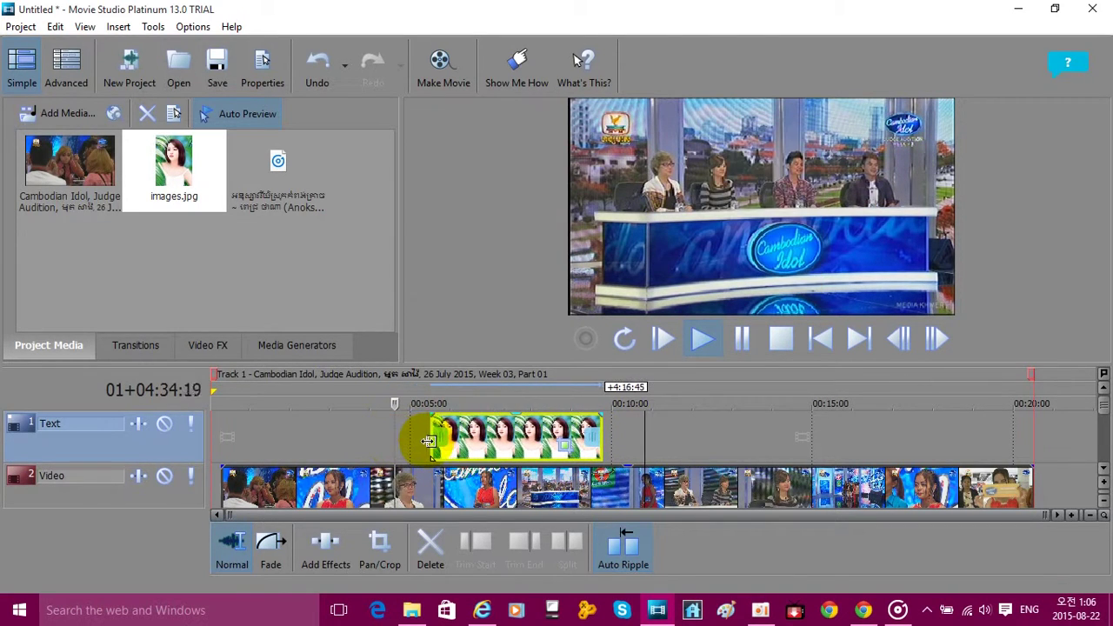
key("ctrl+z")
left_click_drag(711, 424, 608, 448)
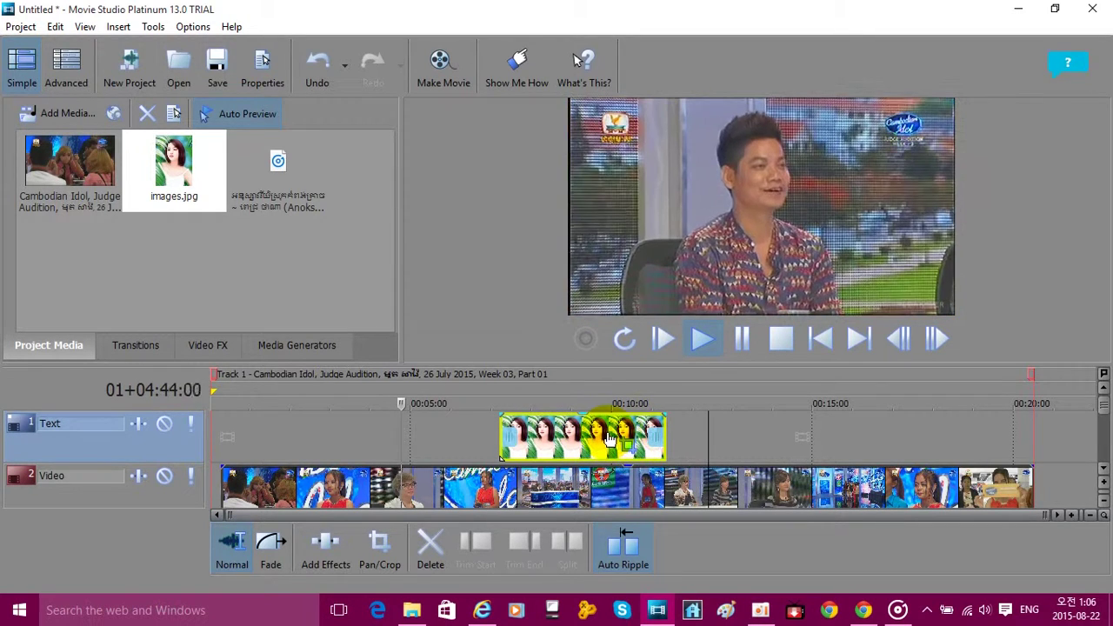
Review the picture clip's Pan/Crop frame and position settings, and close them
left_click(628, 448)
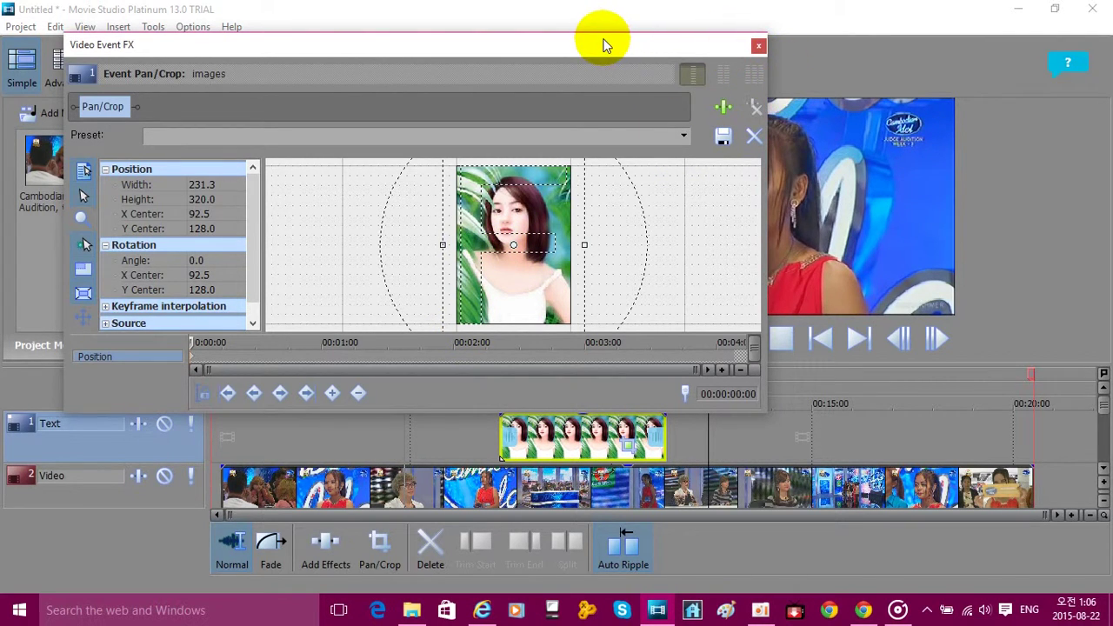
left_click_drag(606, 45, 508, 24)
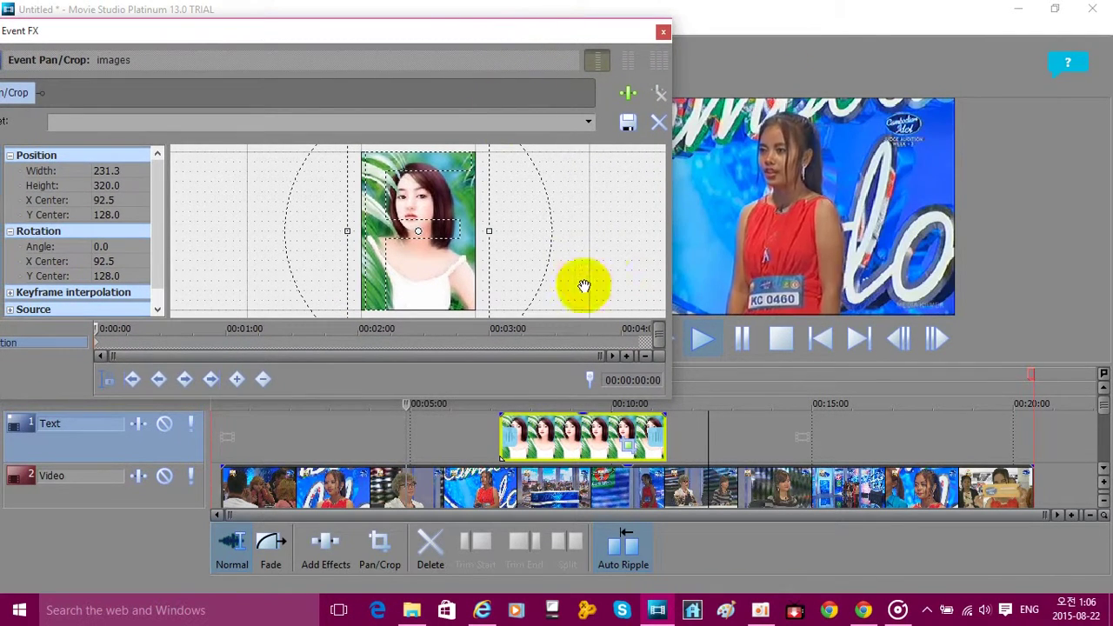
scroll(414, 243, "up", 1)
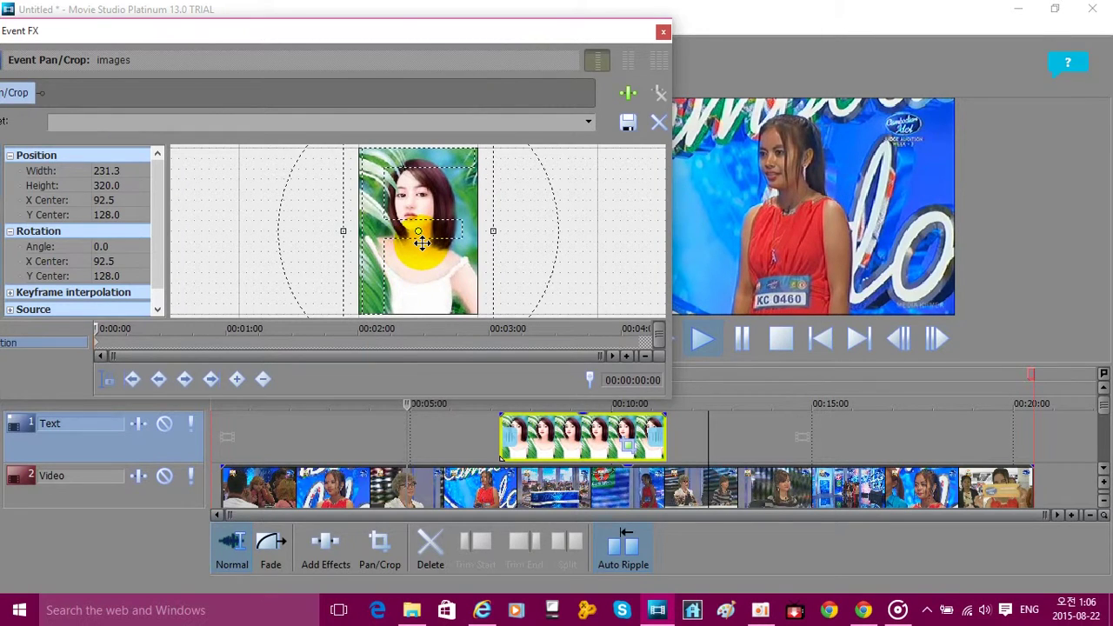
scroll(424, 244, "down", 1)
scroll(426, 245, "down", 4)
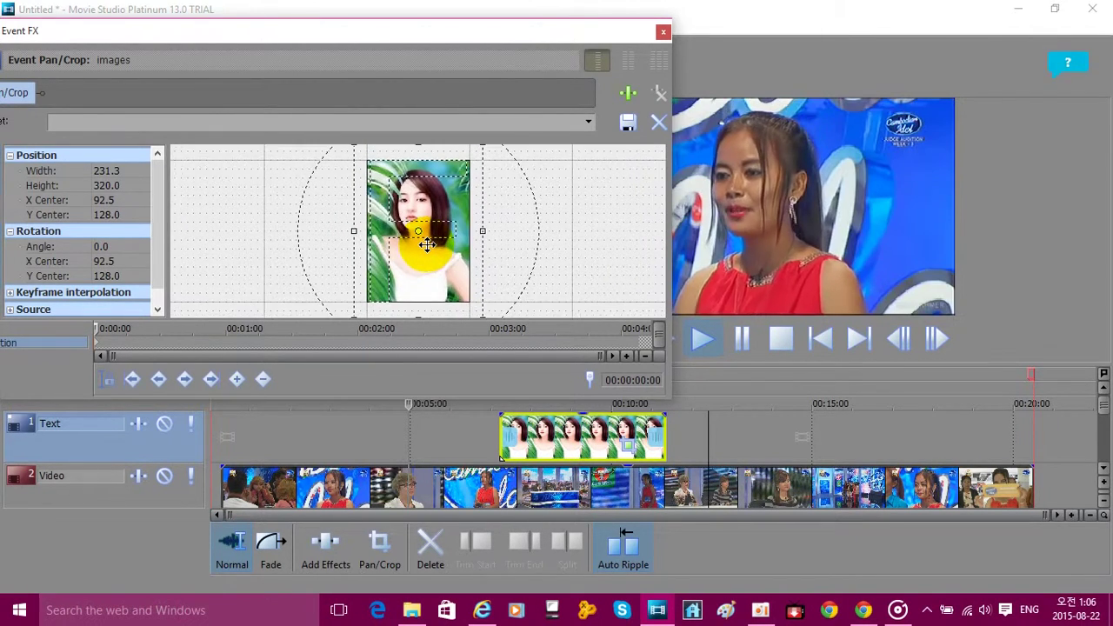
scroll(432, 247, "up", 3)
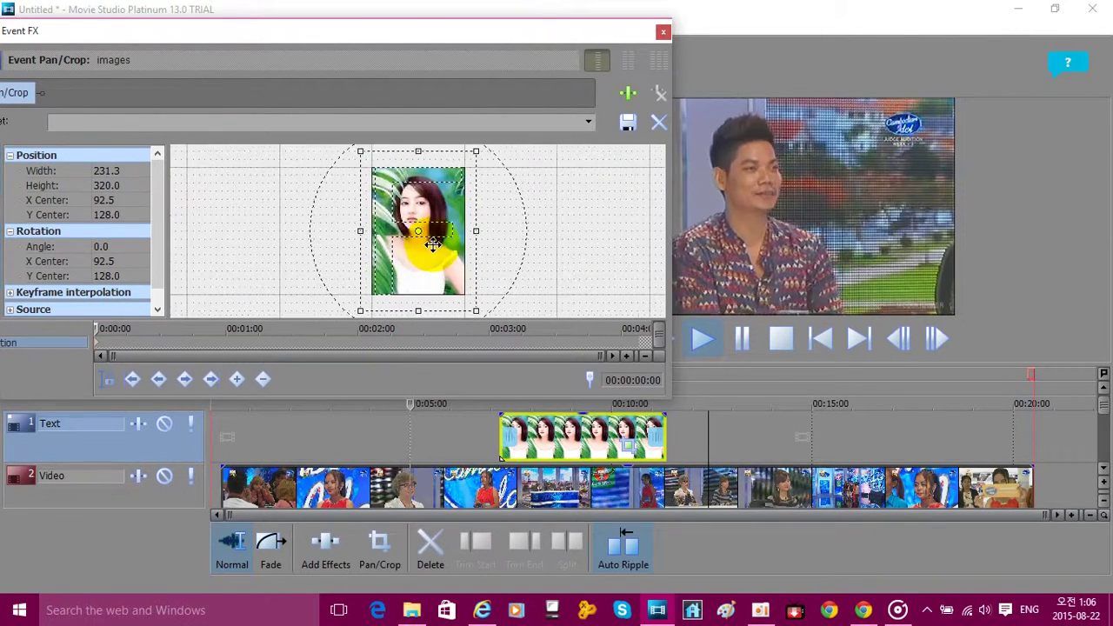
scroll(440, 245, "up", 1)
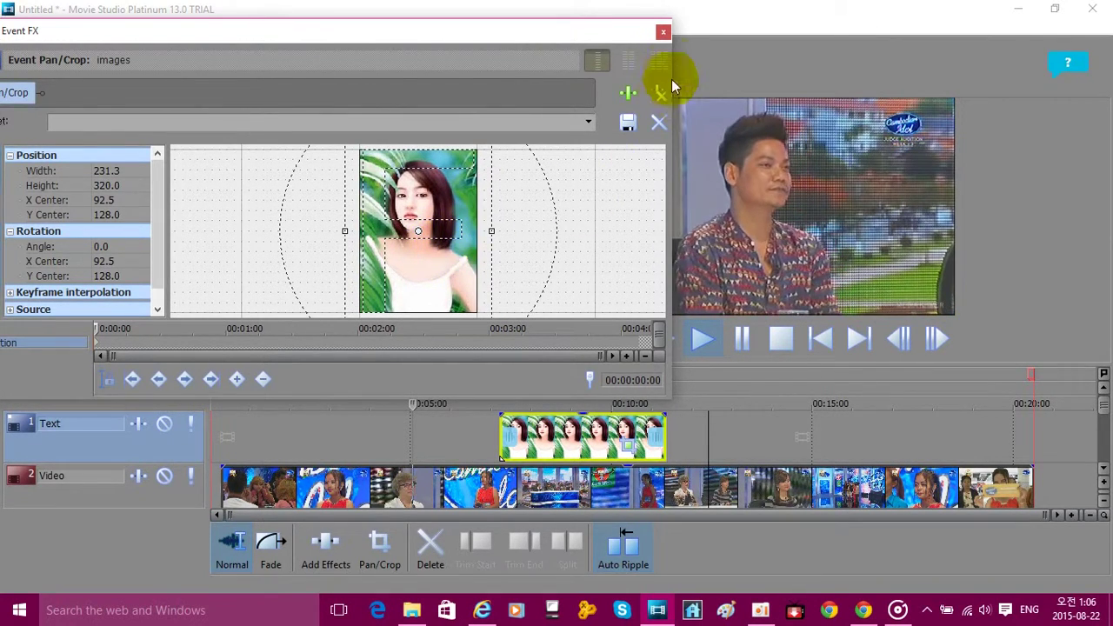
left_click(663, 33)
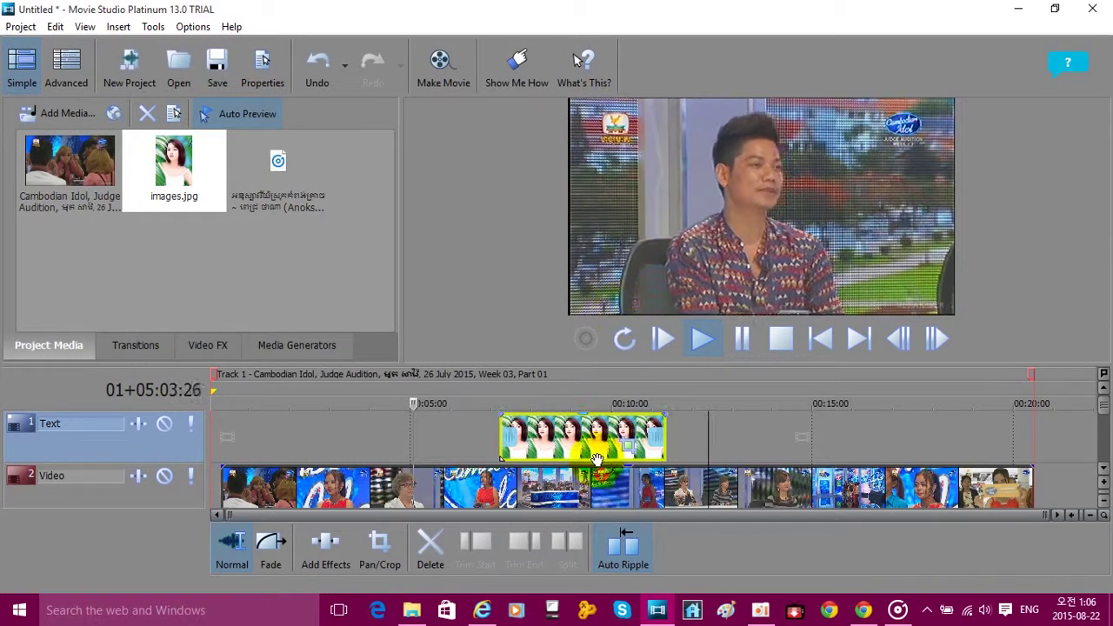
Move the picture clip to the start of the Text track and make it end at about 00:02:20
left_click_drag(665, 440, 222, 442)
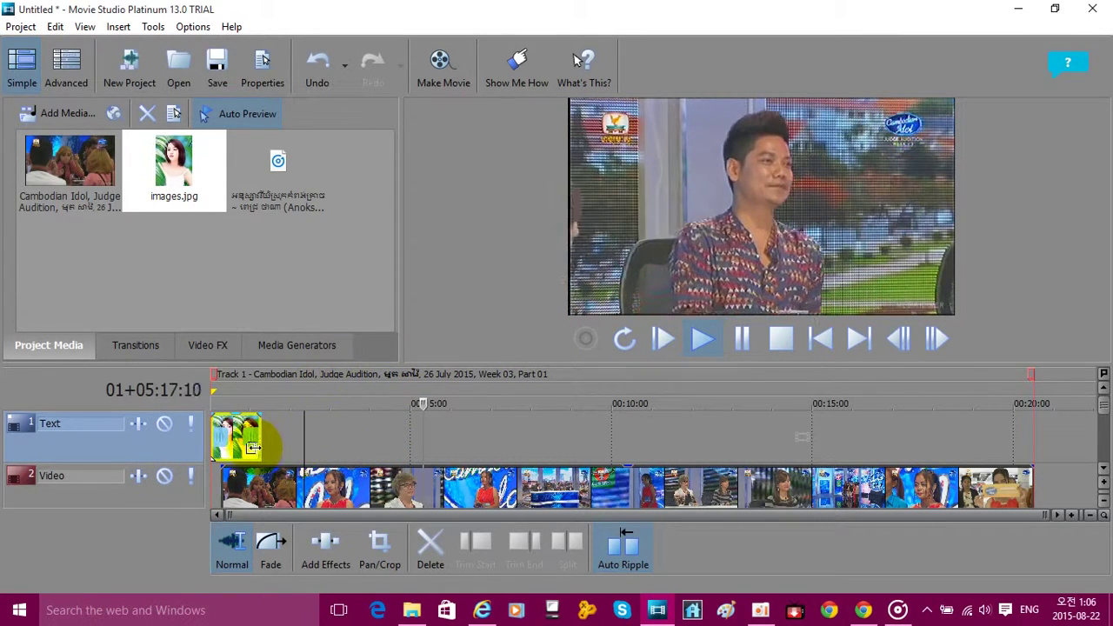
left_click_drag(254, 445, 309, 440)
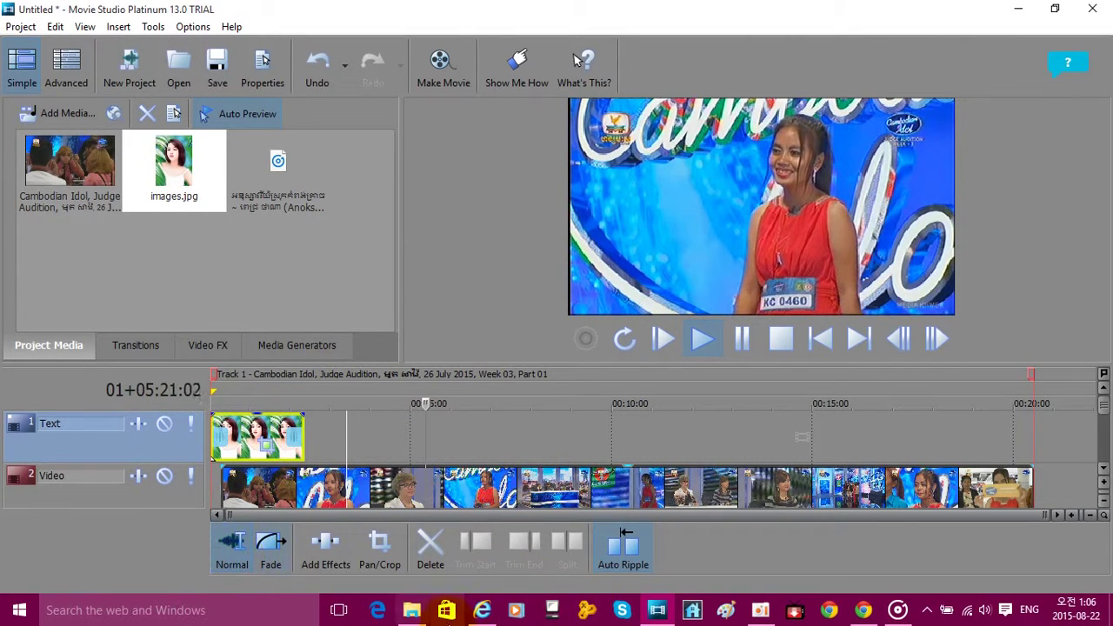
left_click(760, 612)
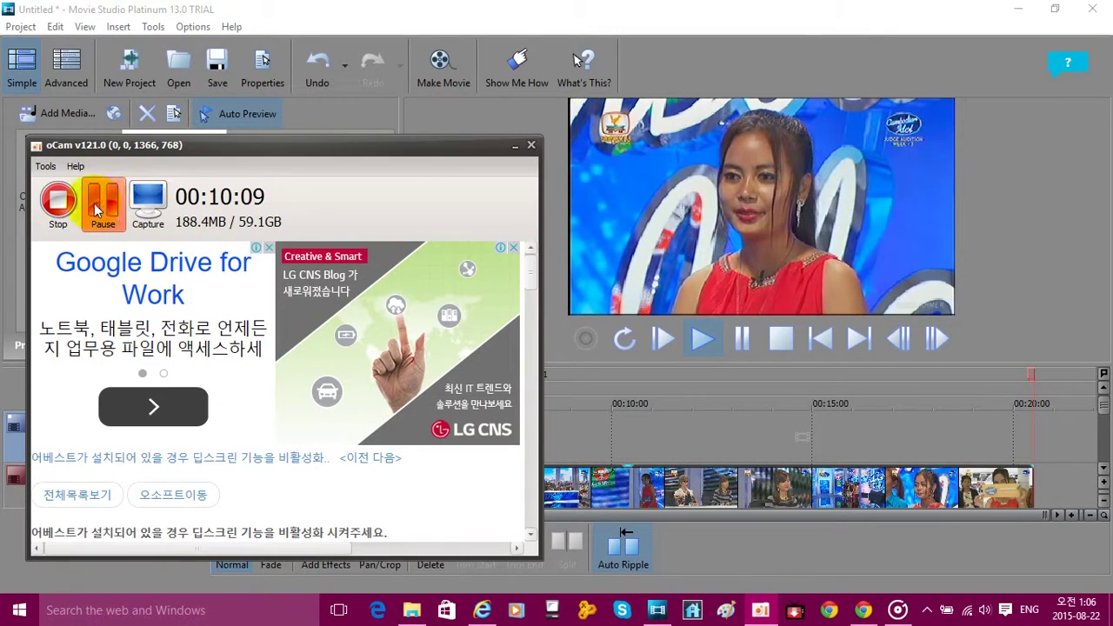